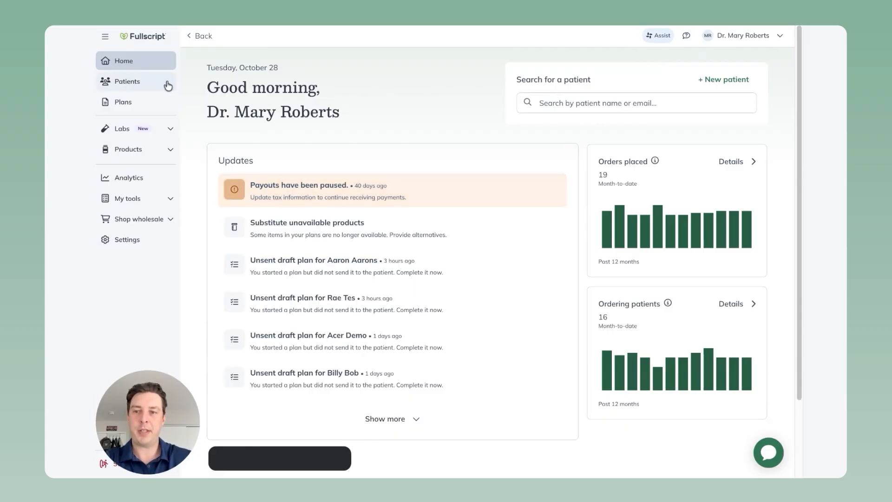
Step: Open the form for creating a new patient from the patient list and review its required name and email fields
left_click(148, 85)
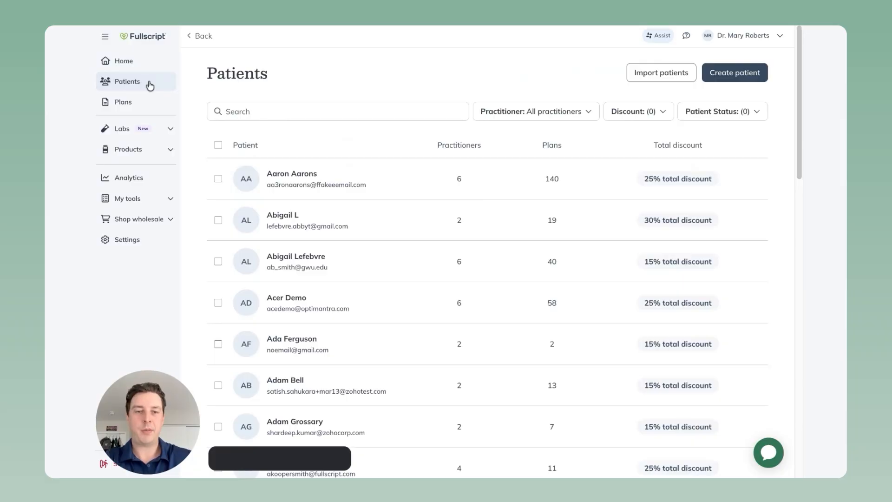
left_click(739, 74)
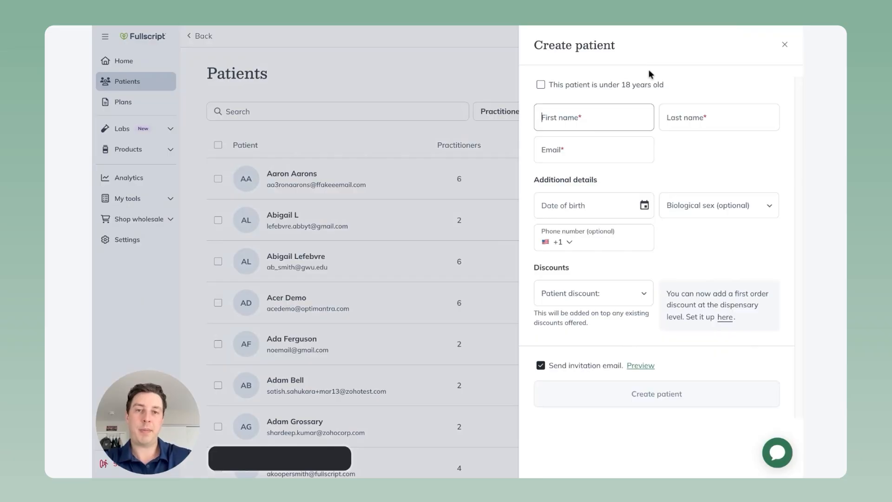
left_click(671, 122)
left_click(572, 152)
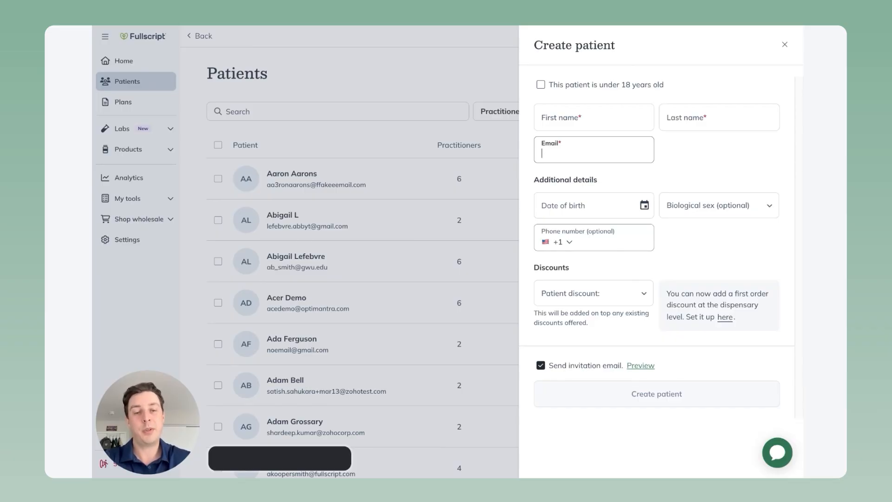
Step: Check the form's under-18 version and its patient discount field, and close the form without creating a patient
left_click(542, 85)
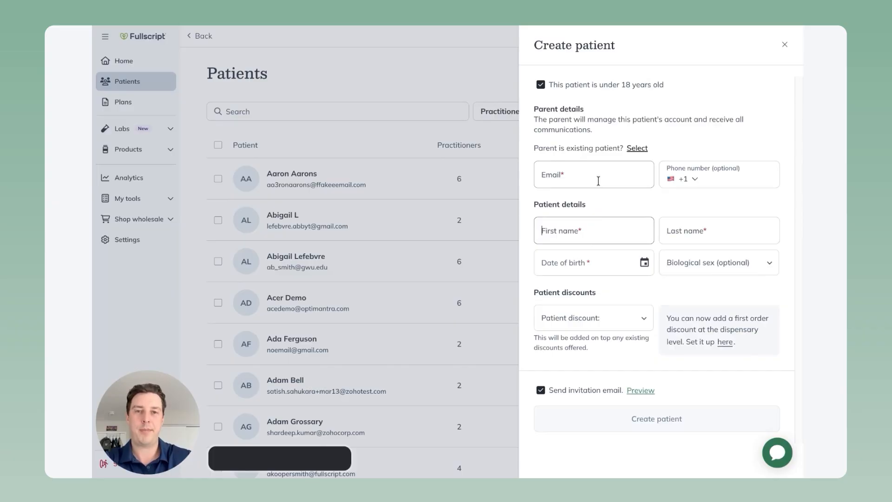
left_click(542, 85)
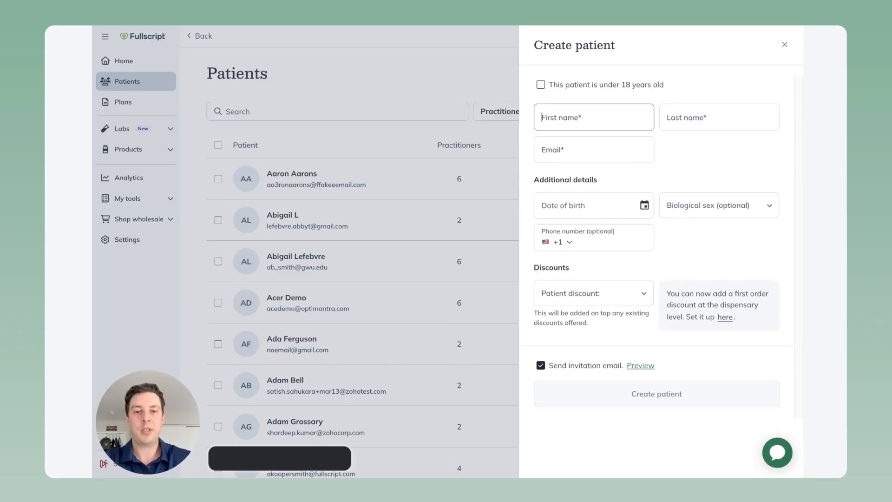
left_click(576, 291)
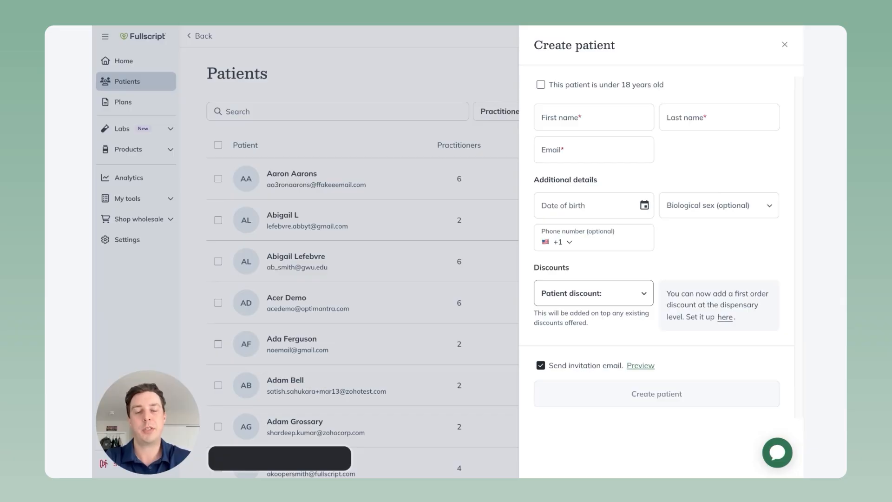
left_click(418, 179)
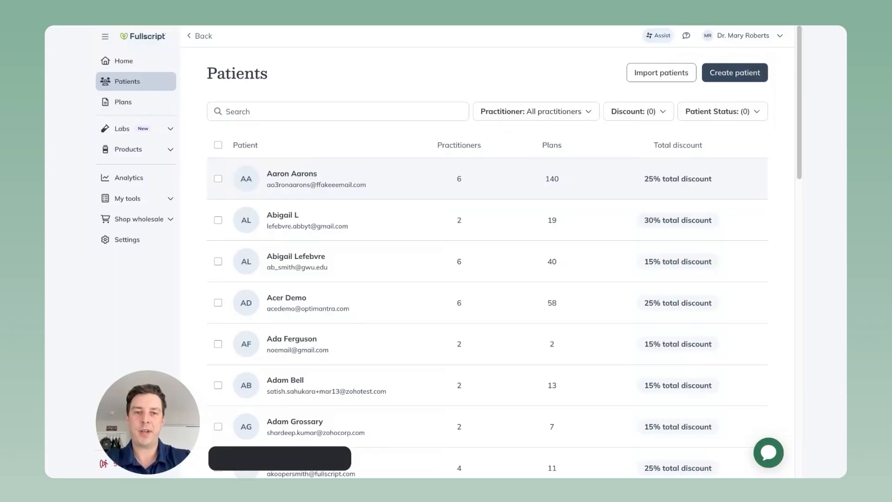
Step: Open the patient import and choose to use an existing CSV file
left_click(656, 76)
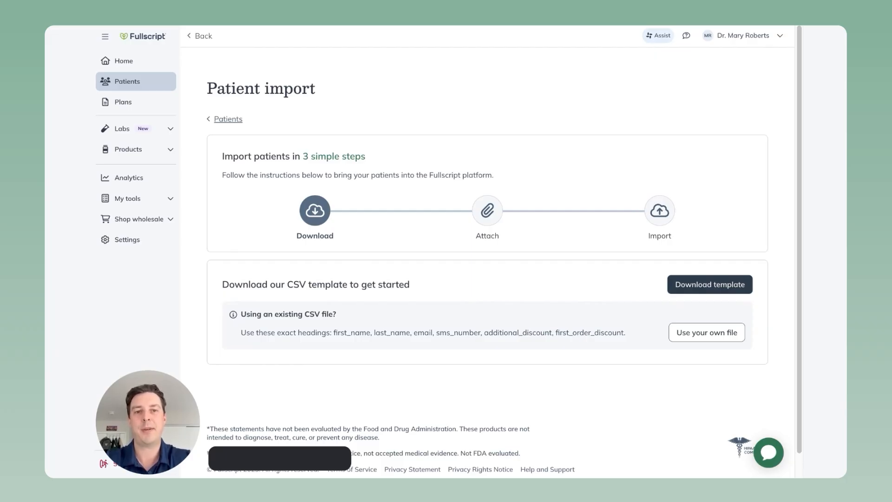
left_click(714, 333)
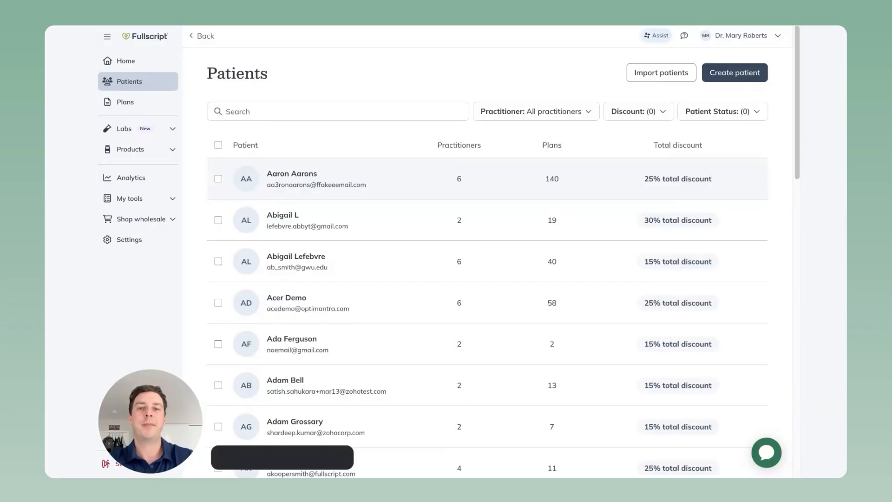
Step: Look through the practitioner and discount filter options of the patient list
left_click(553, 116)
scroll(551, 154, "down", 3)
scroll(551, 153, "down", 2)
scroll(551, 152, "up", 4)
left_click(568, 119)
left_click(633, 115)
scroll(630, 148, "down", 3)
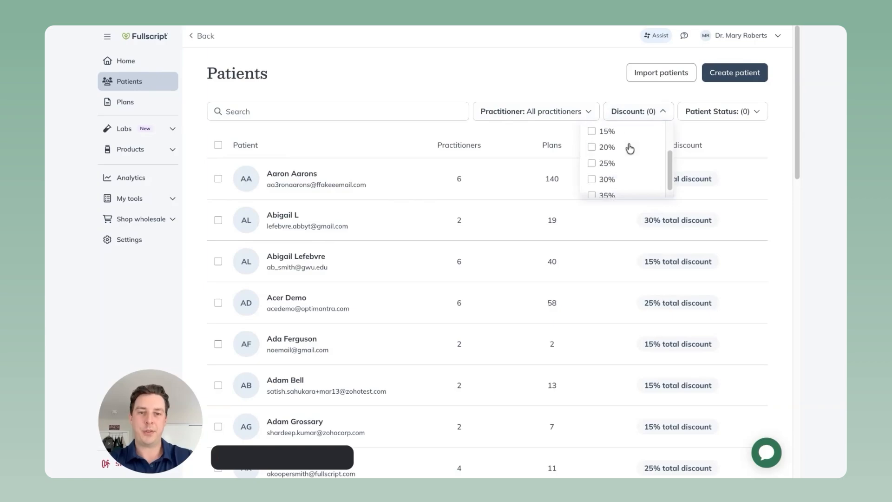
scroll(630, 147, "up", 3)
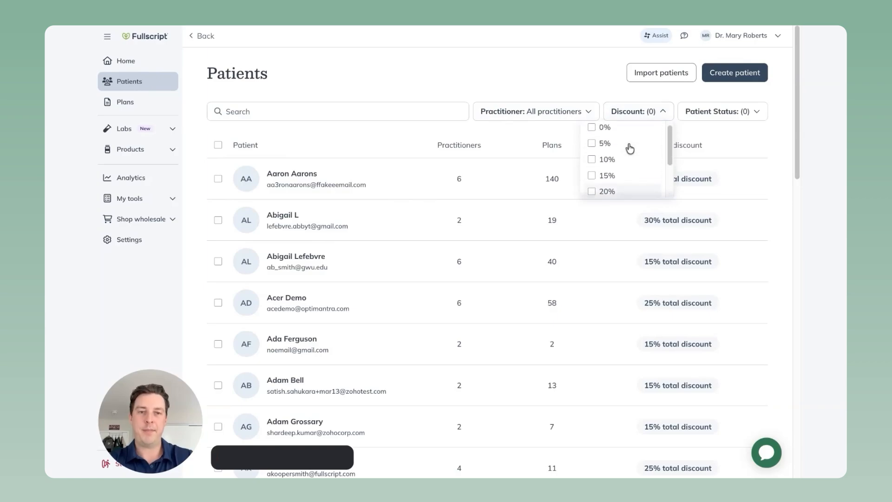
left_click(651, 113)
Step: Filter the patient list by the Draft available status and remove the filter again
left_click(696, 115)
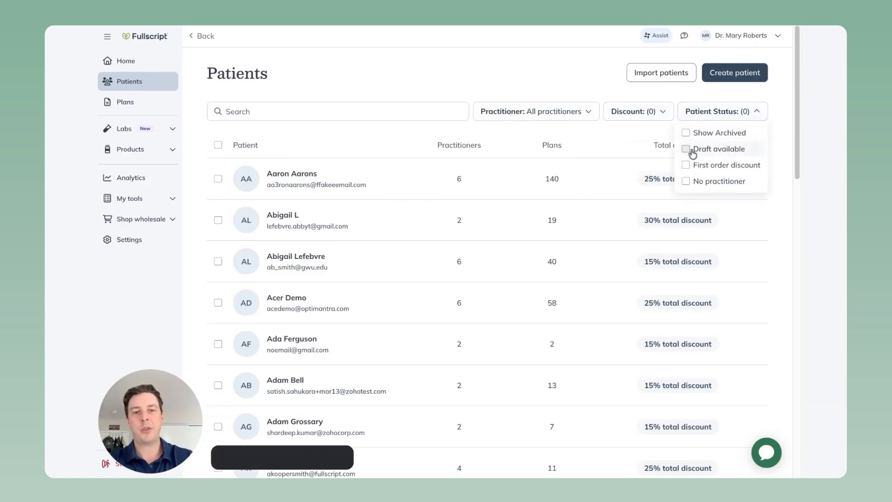
left_click(713, 153)
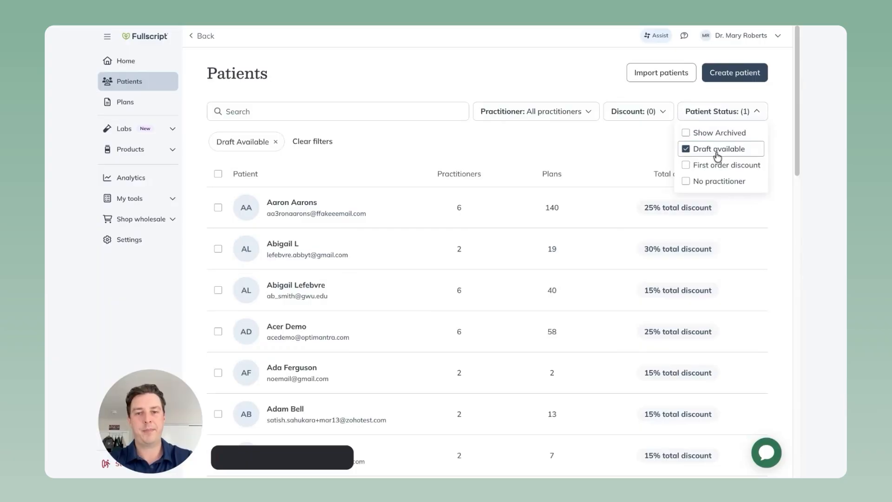
left_click(718, 155)
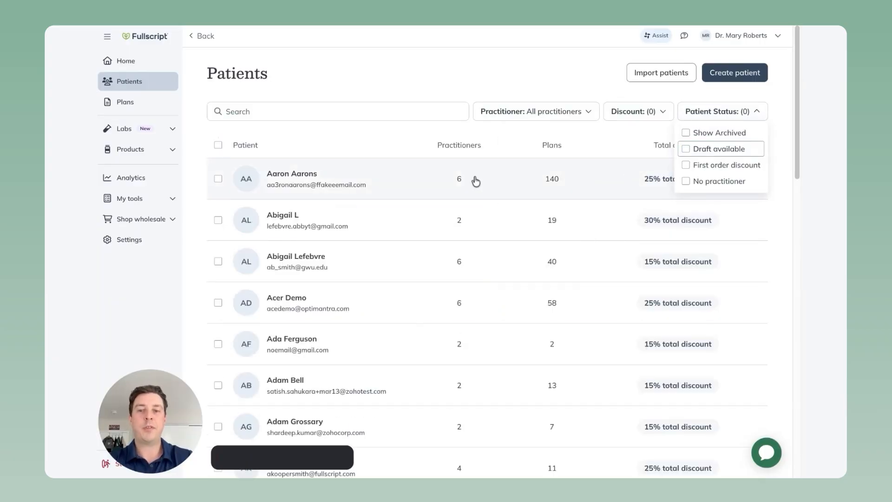
Step: Open the first listed patient's record and review the account information and existing plans
left_click(475, 178)
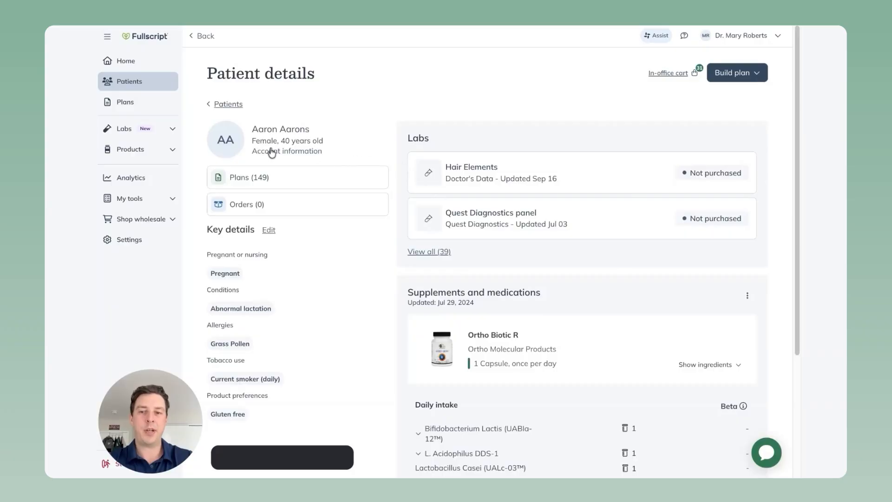
left_click(306, 155)
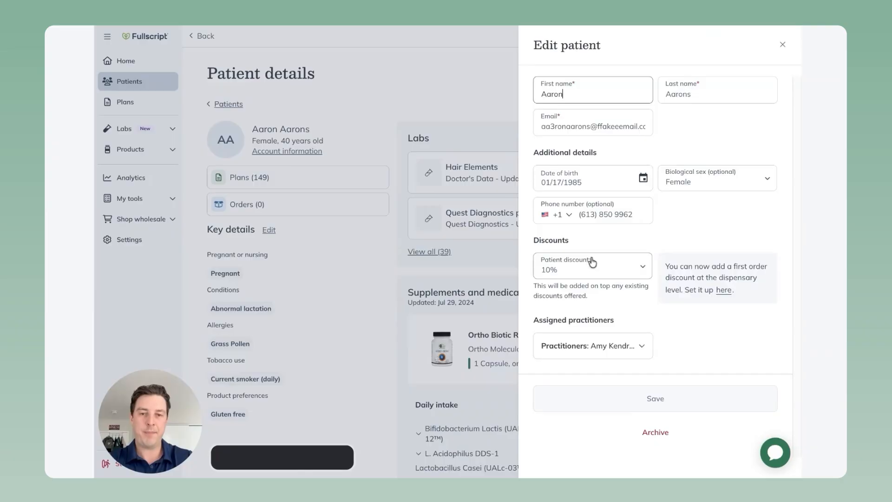
left_click(395, 221)
left_click(253, 184)
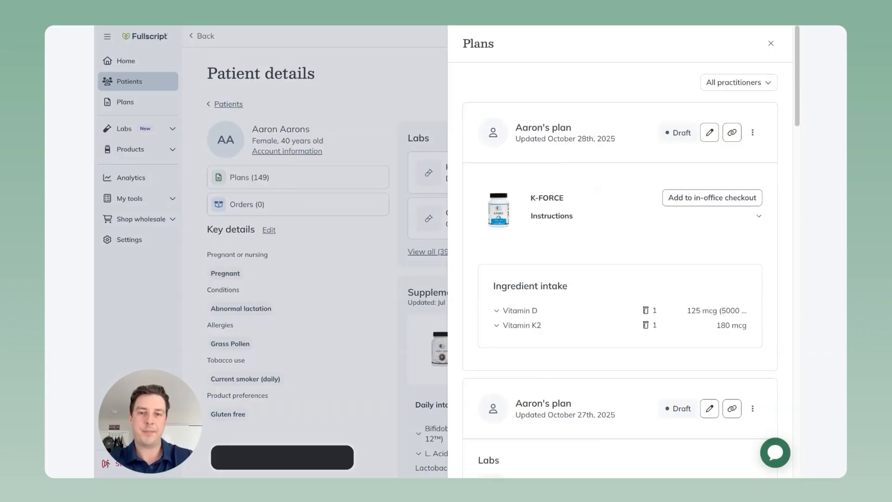
left_click(338, 224)
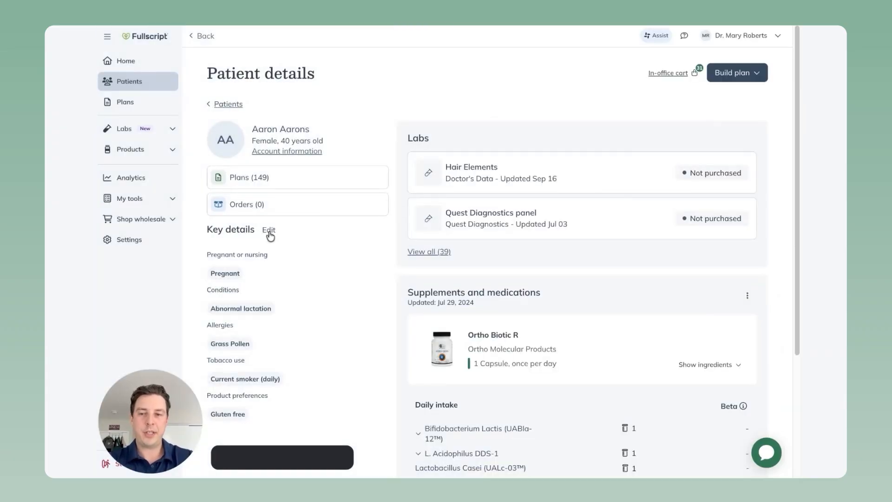
Step: Review the patient's editable key details, such as conditions and allergies, close them without saving, and view the supplements and medications section
left_click(269, 231)
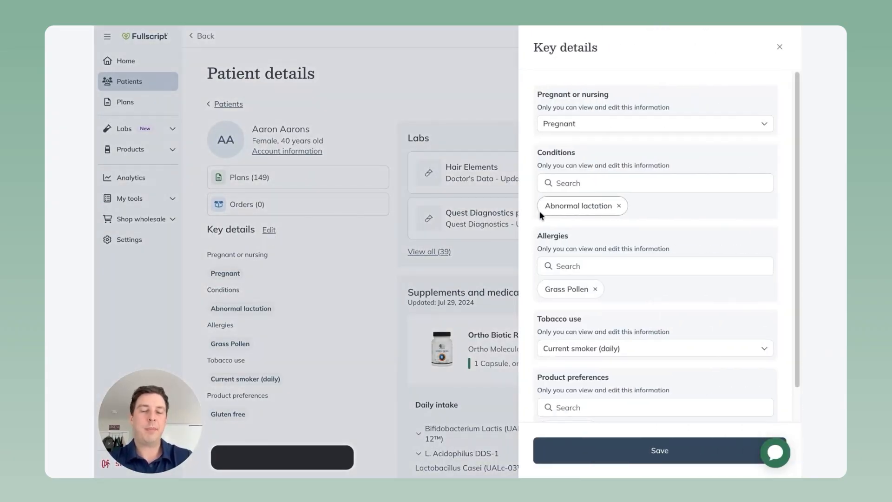
scroll(539, 211, "down", 1)
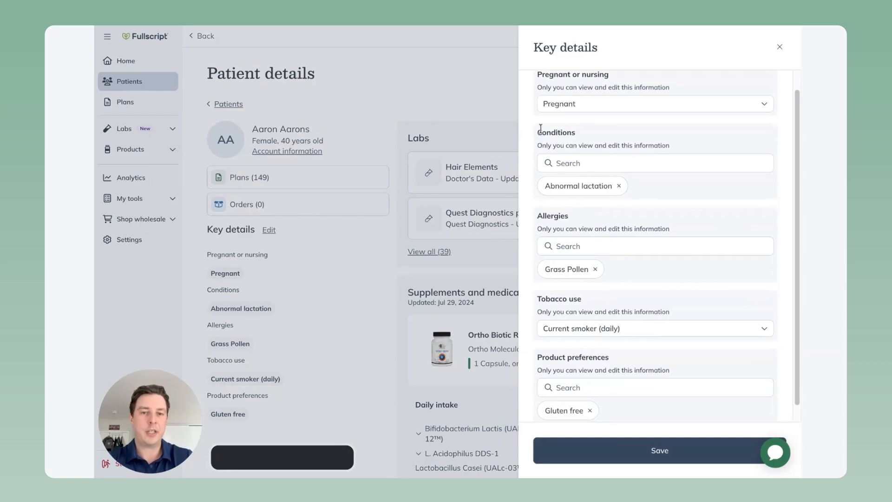
left_click_drag(536, 131, 581, 133)
scroll(548, 150, "down", 1)
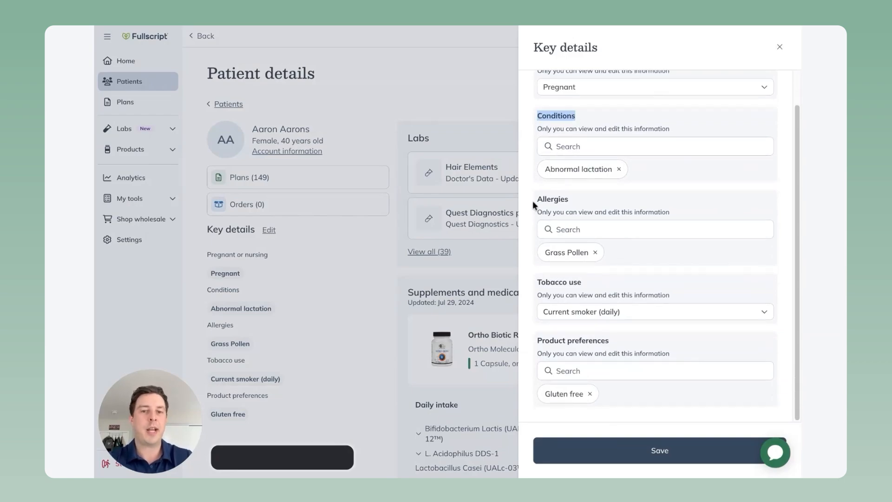
left_click_drag(531, 201, 575, 202)
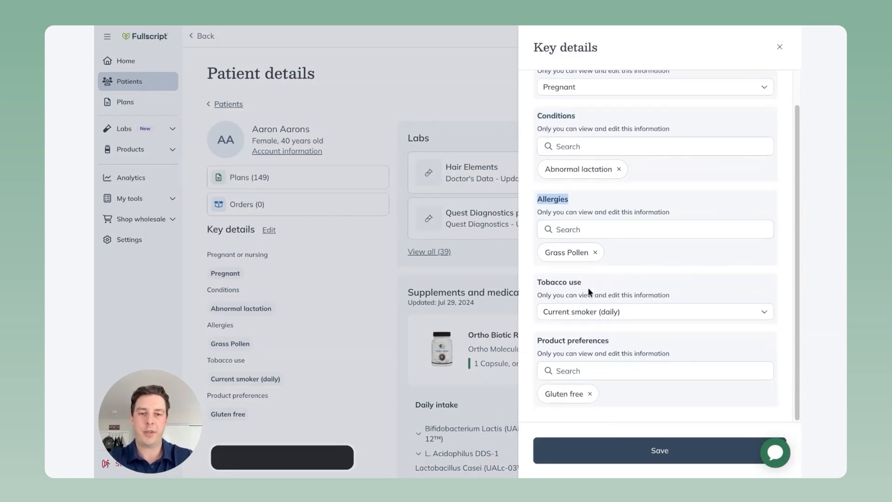
left_click(780, 46)
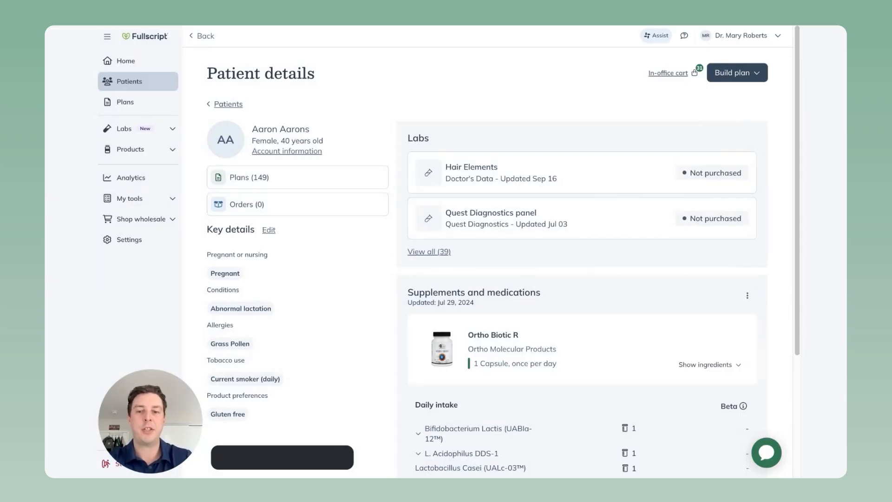
scroll(503, 261, "down", 1)
left_click_drag(405, 250, 578, 251)
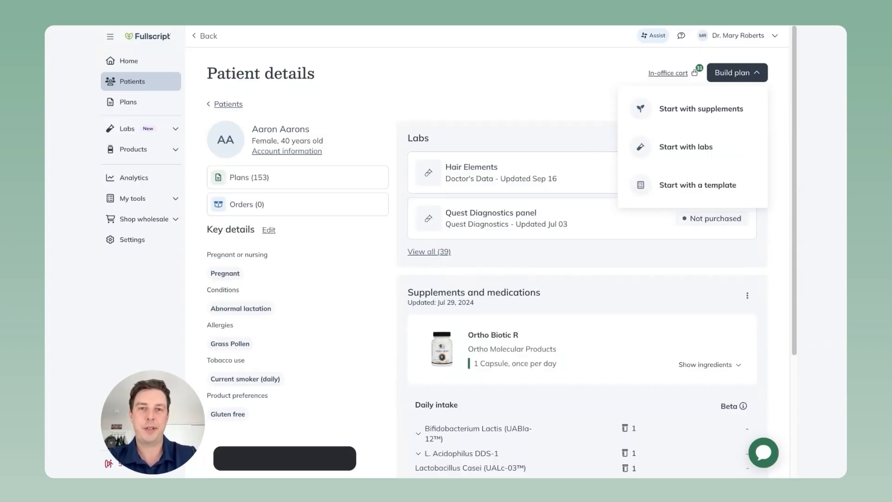
Step: Start a new supplements-based plan for the patient instead of continuing the unsent draft
left_click(679, 117)
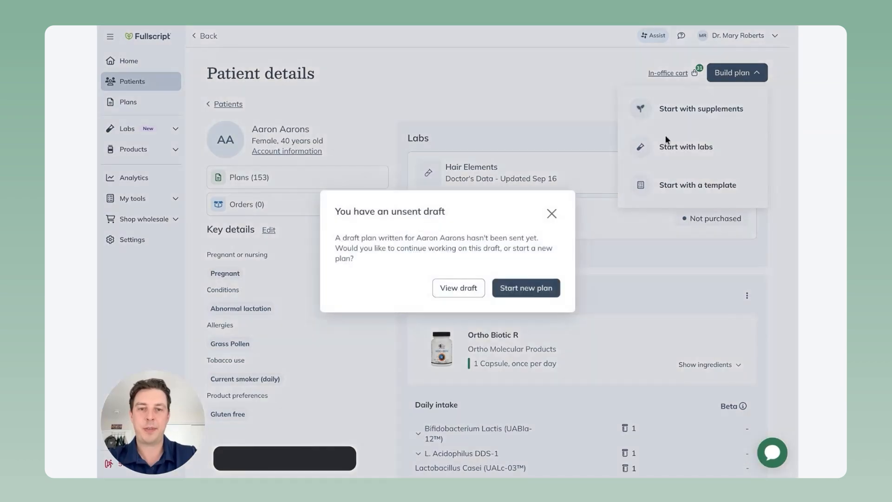
left_click(540, 286)
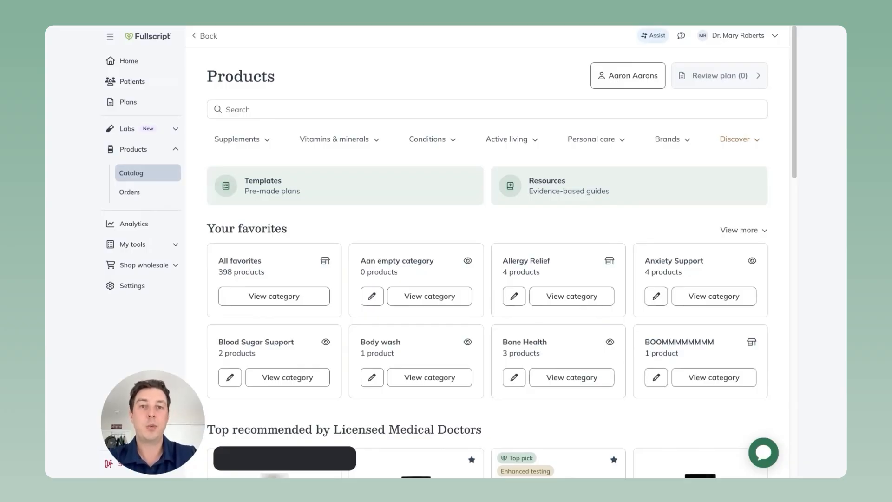
Step: Save Super EPA Pro by Thorne from the products recently recommended to the patient as a favorite
scroll(508, 225, "down", 2)
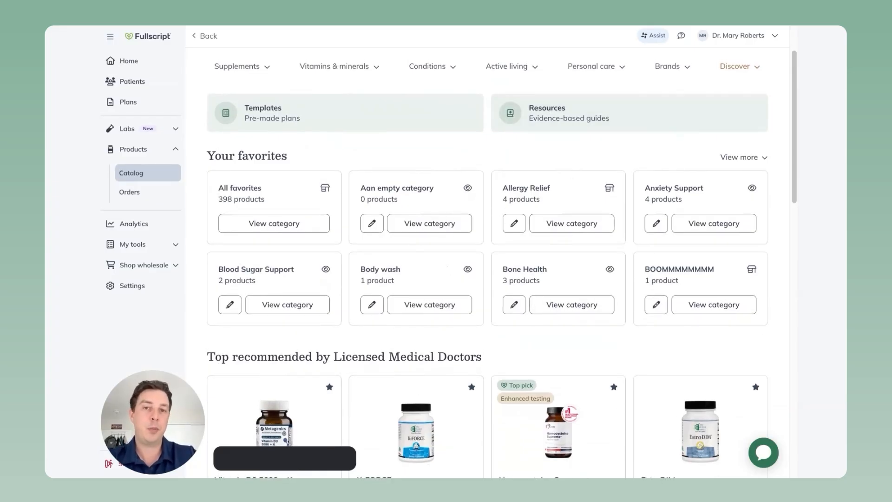
scroll(502, 264, "down", 10)
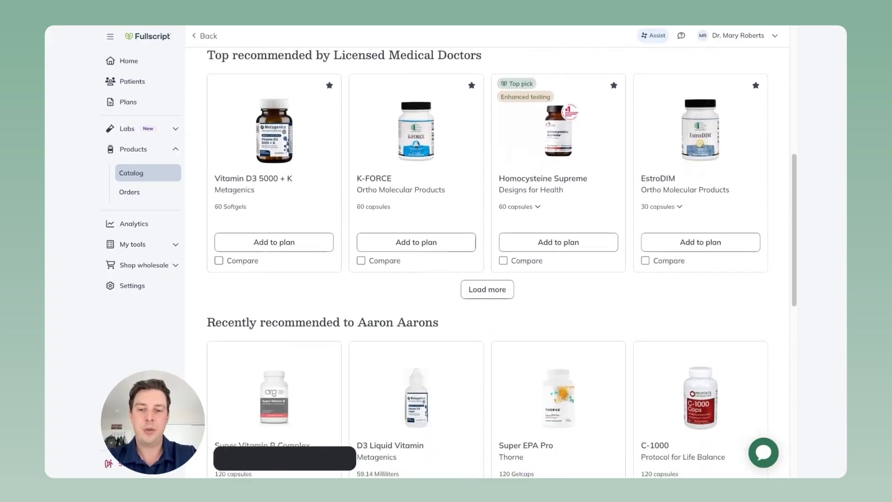
mouse_move(538, 309)
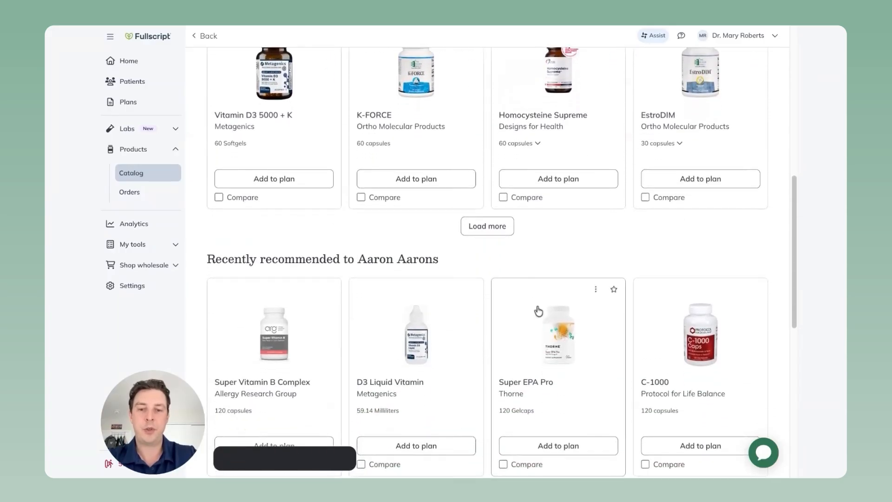
left_click(613, 291)
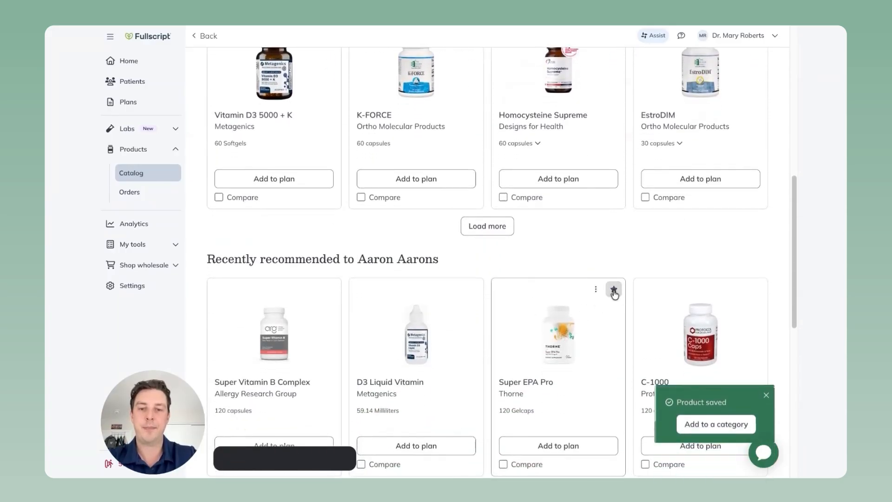
Step: Search the product catalog for Magnesium and show the products containing that ingredient
scroll(613, 294, "up", 7)
scroll(372, 274, "down", 1)
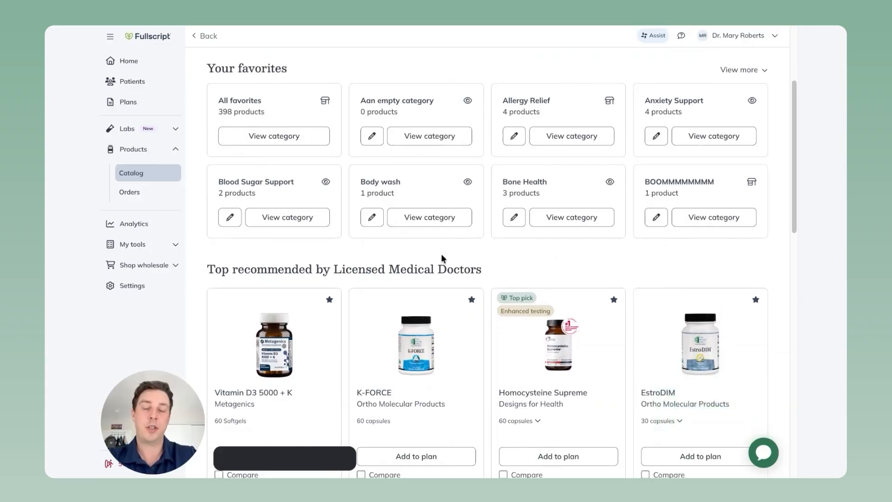
scroll(442, 258, "up", 4)
left_click(422, 107)
type("Ma")
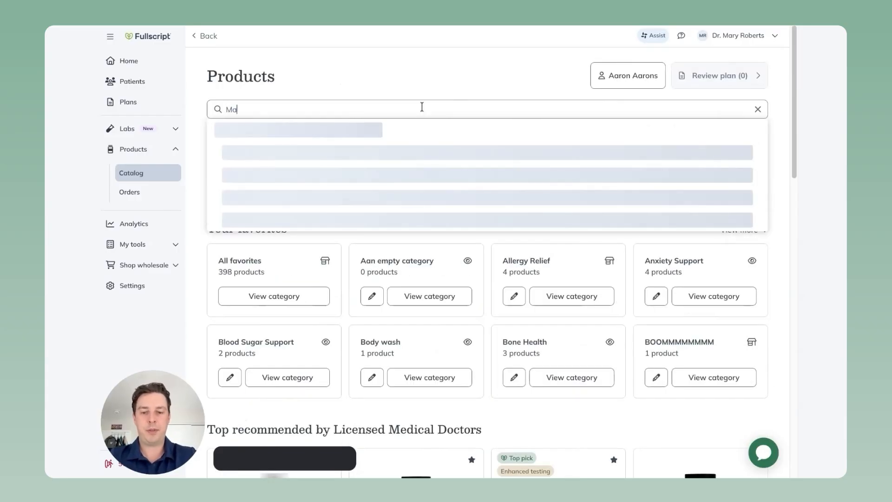
type("gnesium")
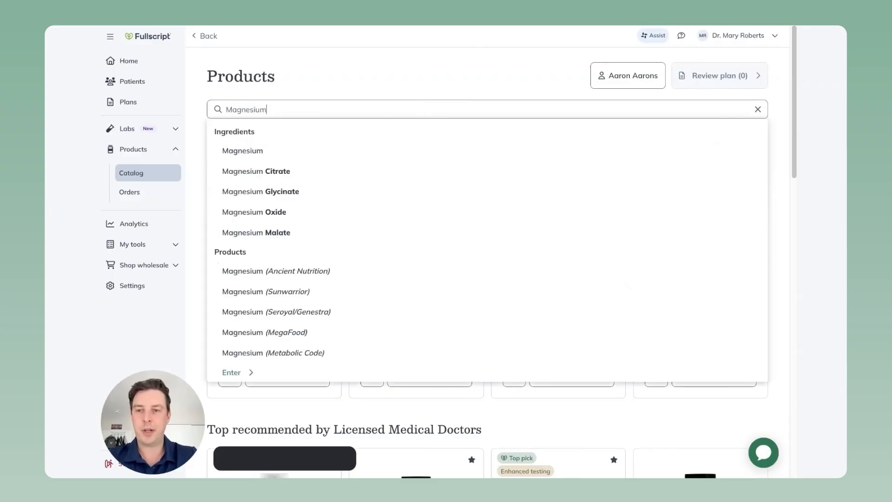
left_click(372, 152)
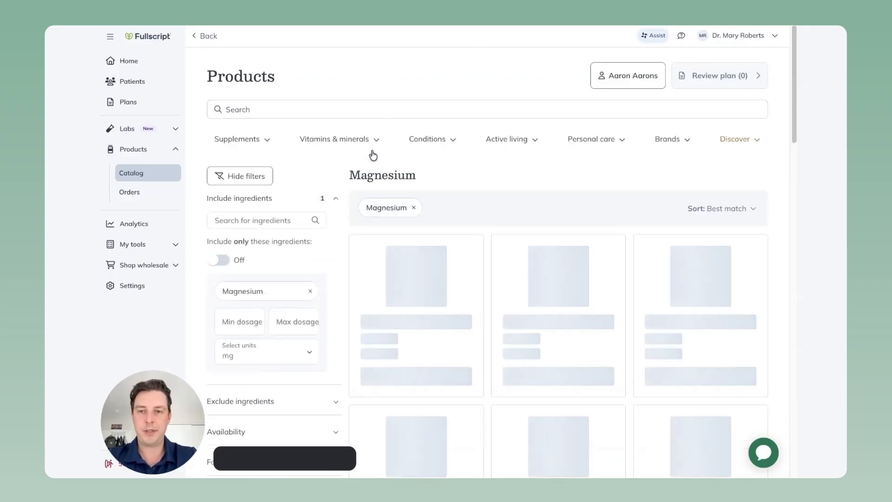
scroll(341, 163, "down", 1)
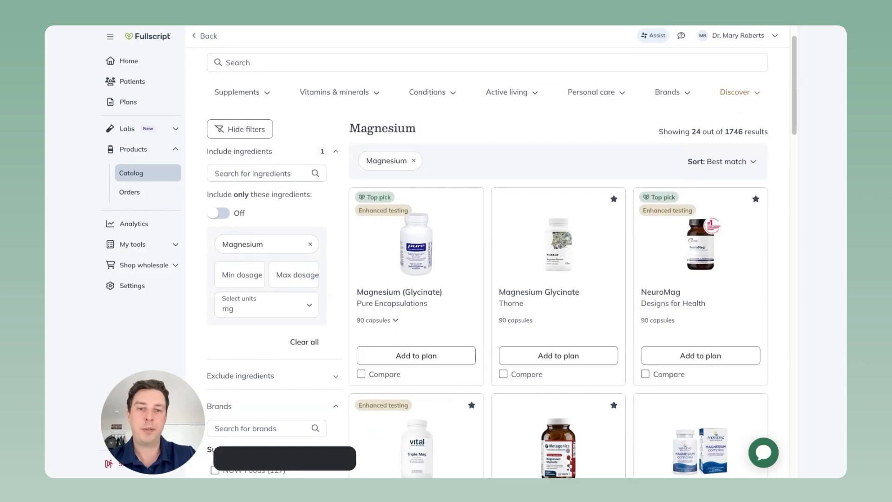
Step: Sort the magnesium product results by most recommended
left_click(716, 162)
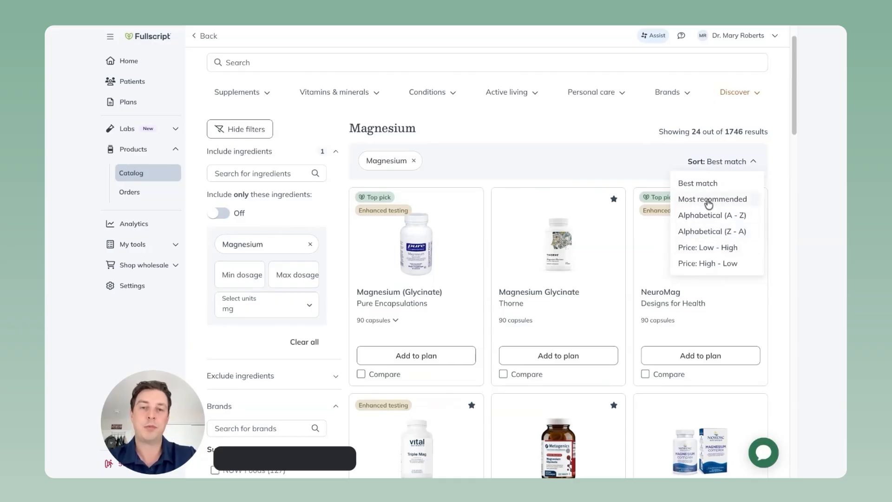
left_click(708, 200)
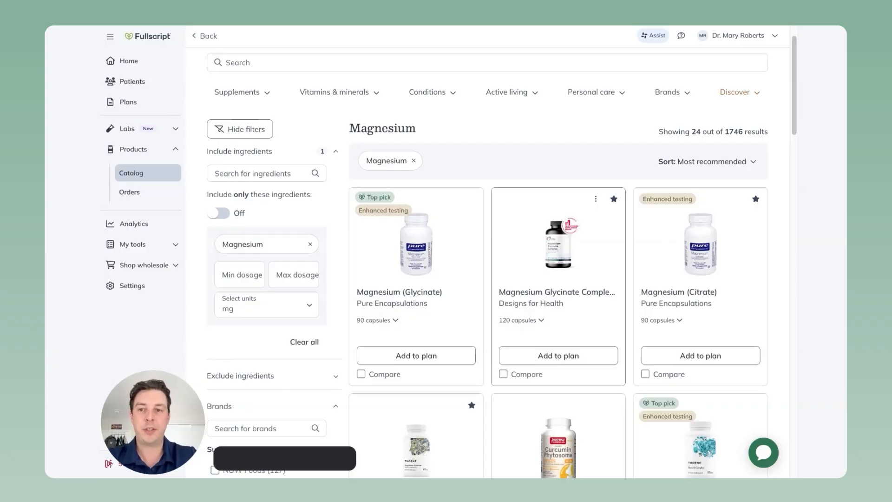
Step: Examine the catalog filters available for the magnesium products, including product form and the full list of allergen indicators
scroll(349, 199, "down", 1)
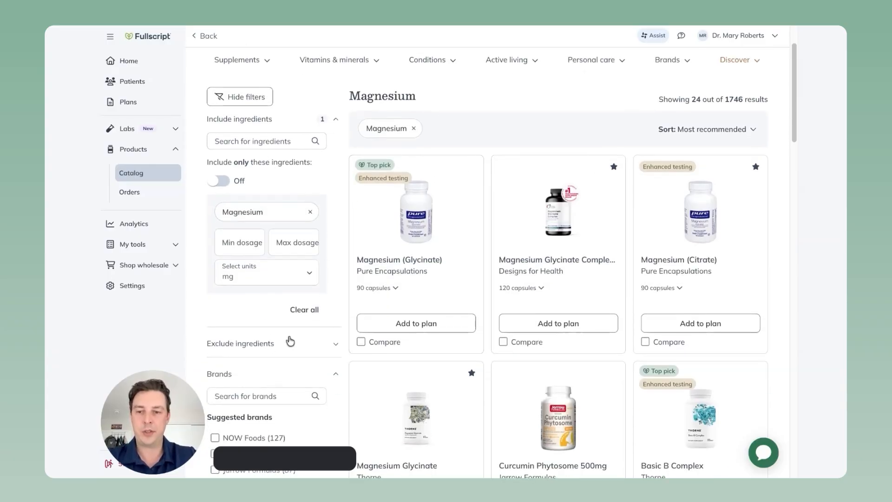
scroll(290, 340, "down", 1)
scroll(289, 339, "down", 5)
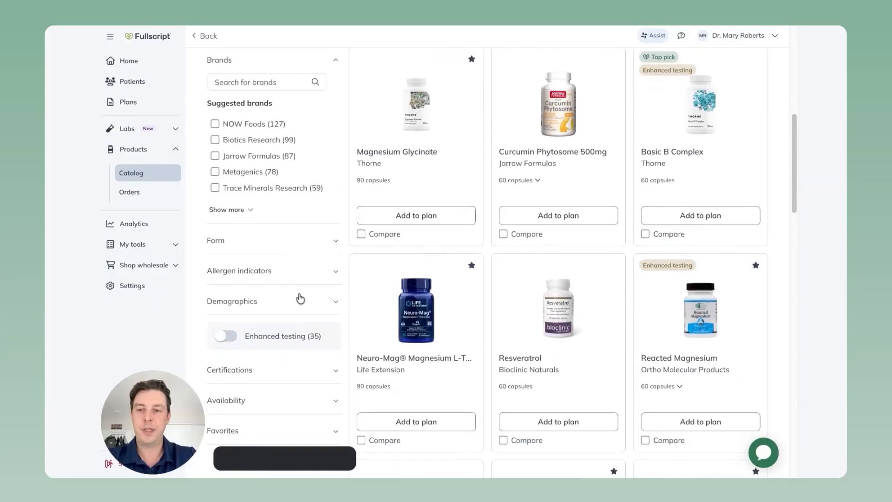
left_click(275, 240)
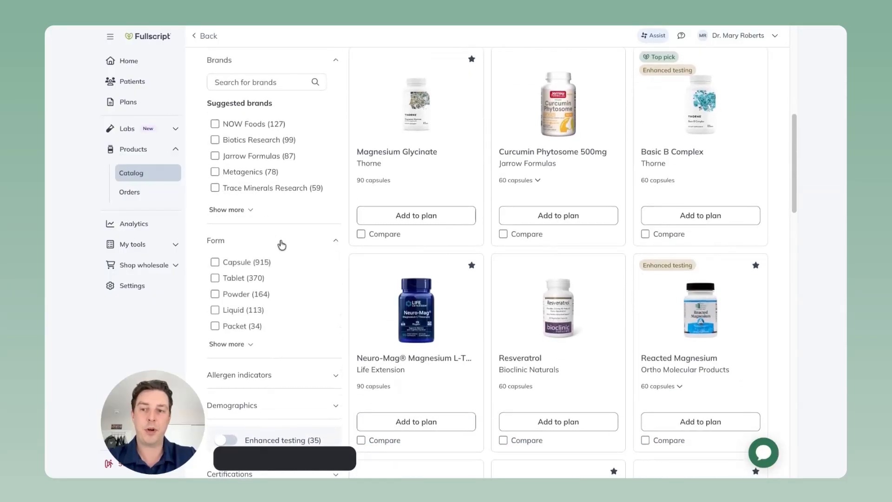
left_click(282, 243)
scroll(282, 245, "down", 1)
left_click(256, 229)
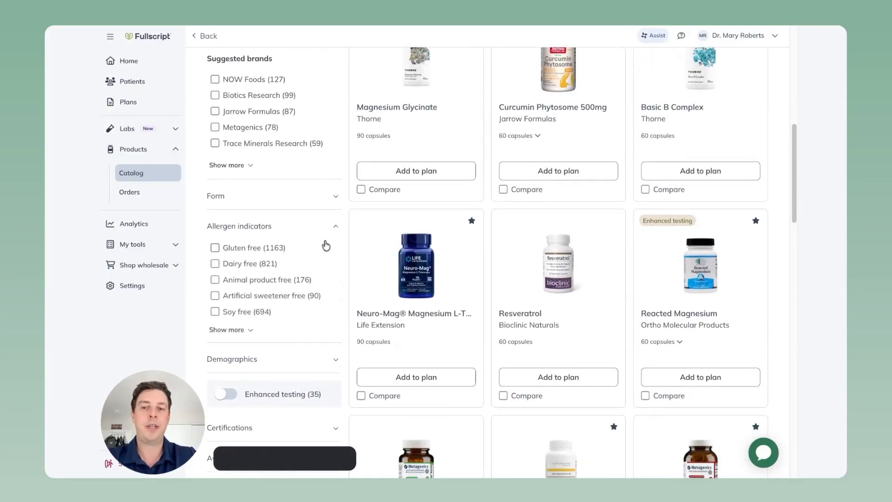
left_click(250, 331)
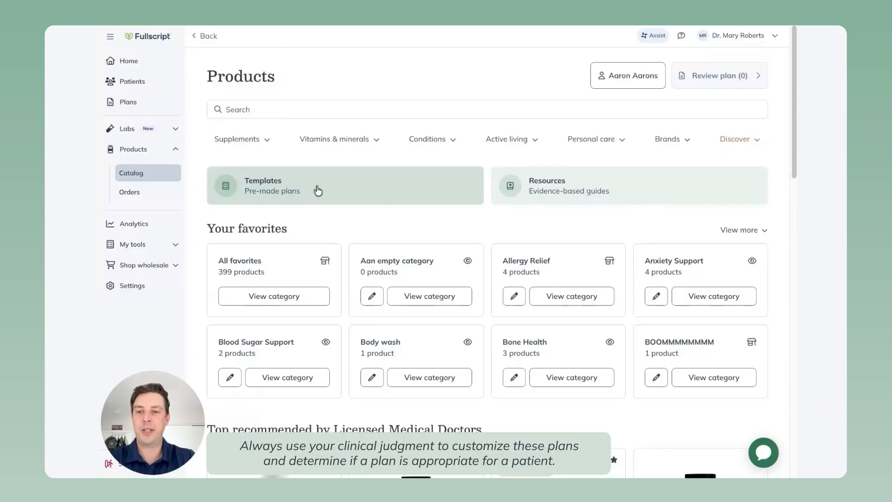
Step: Open the pre-made plan templates and browse those from the dispensary and those made by Fullscript
left_click(288, 189)
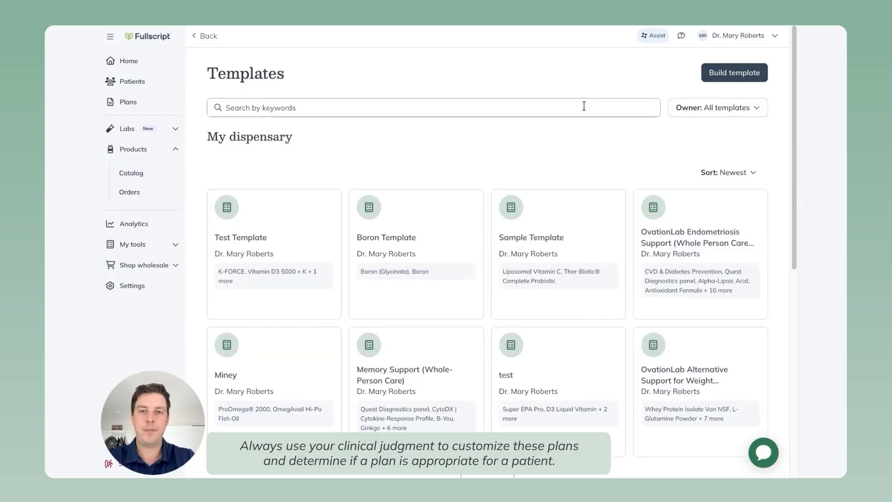
scroll(585, 106, "down", 1)
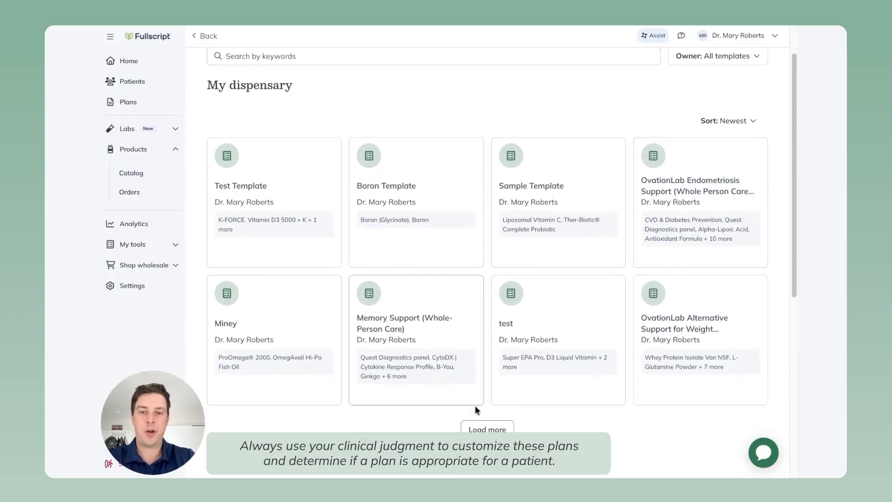
scroll(476, 313, "down", 3)
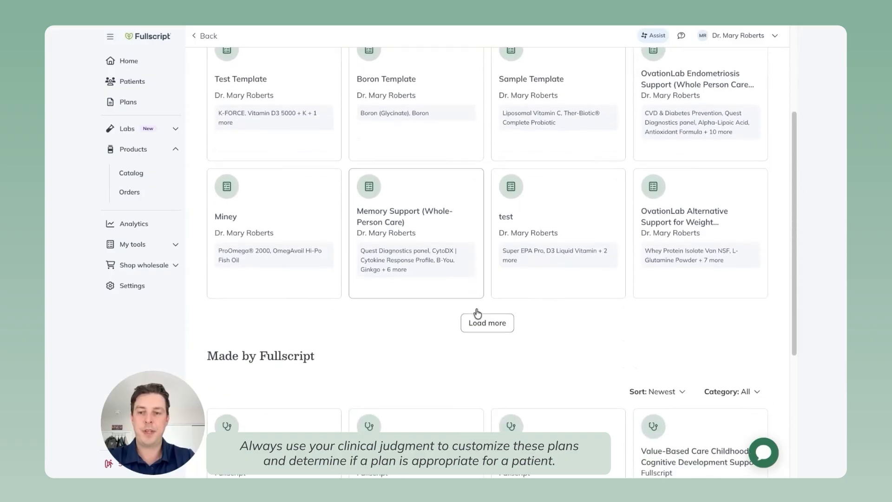
scroll(477, 314, "down", 2)
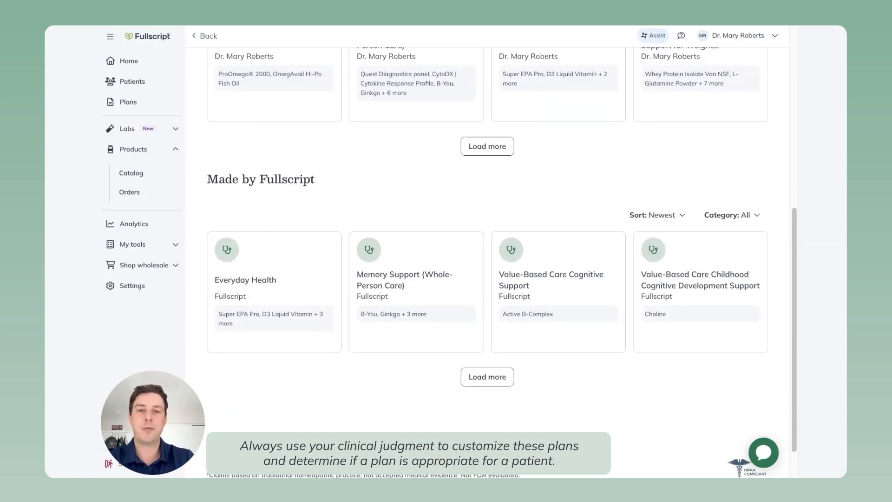
Step: Filter the templates made by Fullscript to the Hormonal Health category
left_click(728, 218)
scroll(713, 255, "down", 3)
scroll(713, 256, "down", 5)
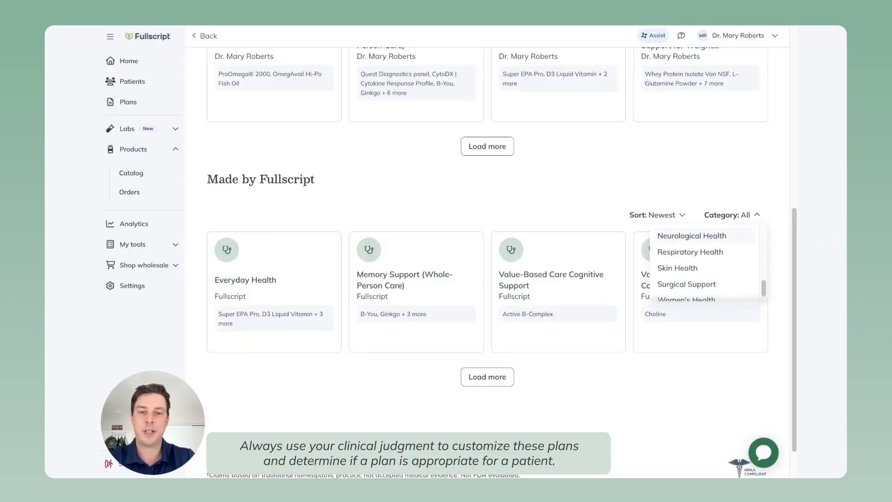
scroll(713, 259, "up", 2)
scroll(697, 259, "up", 3)
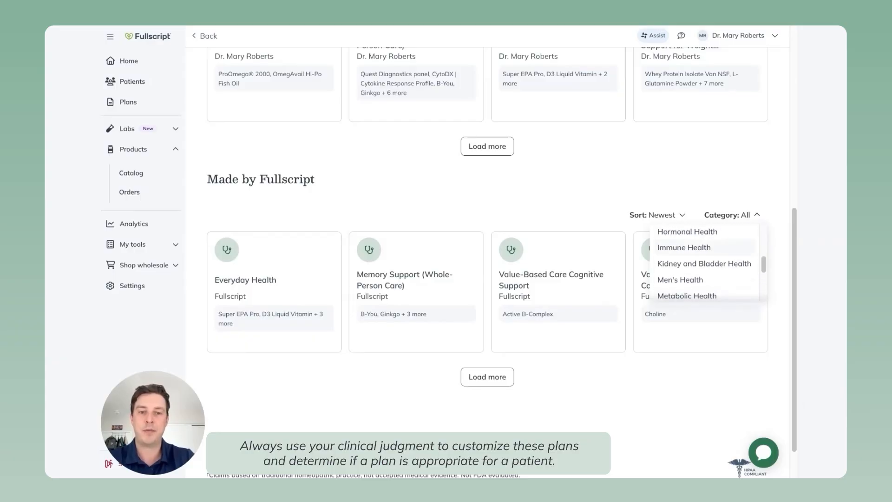
left_click(683, 237)
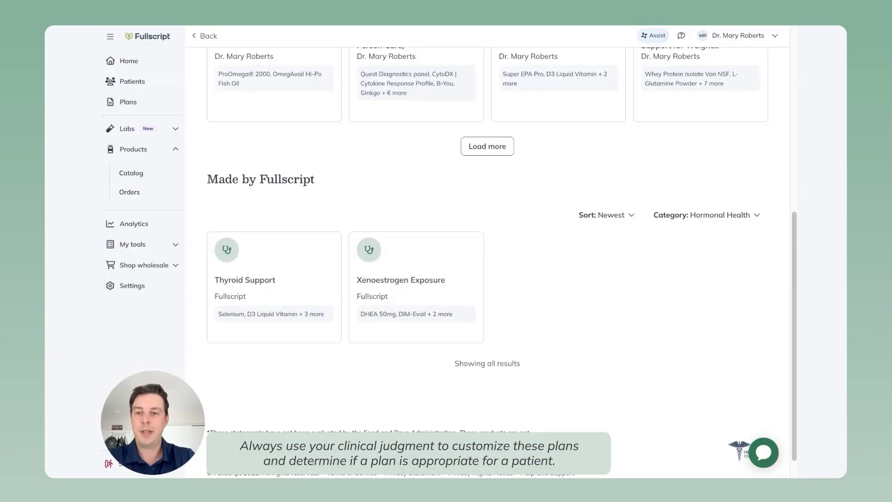
Step: Open the Thyroid Support template and review its included products and supporting evidence
left_click(304, 295)
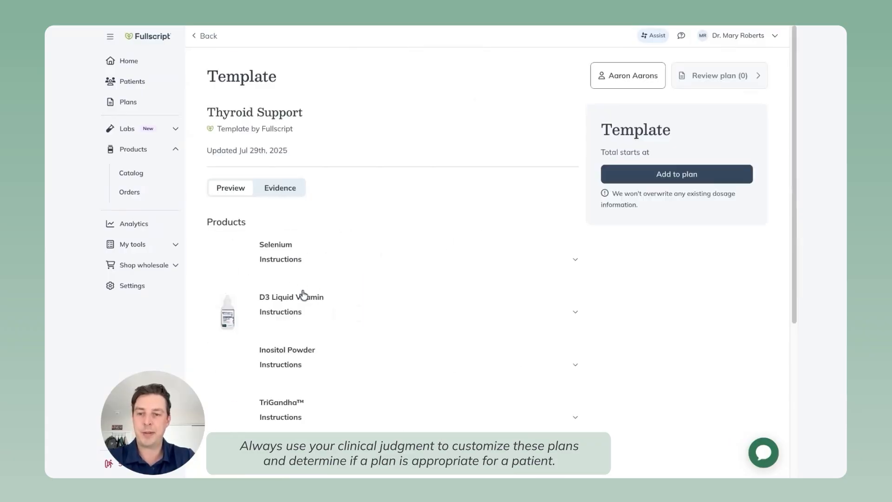
scroll(418, 252, "down", 2)
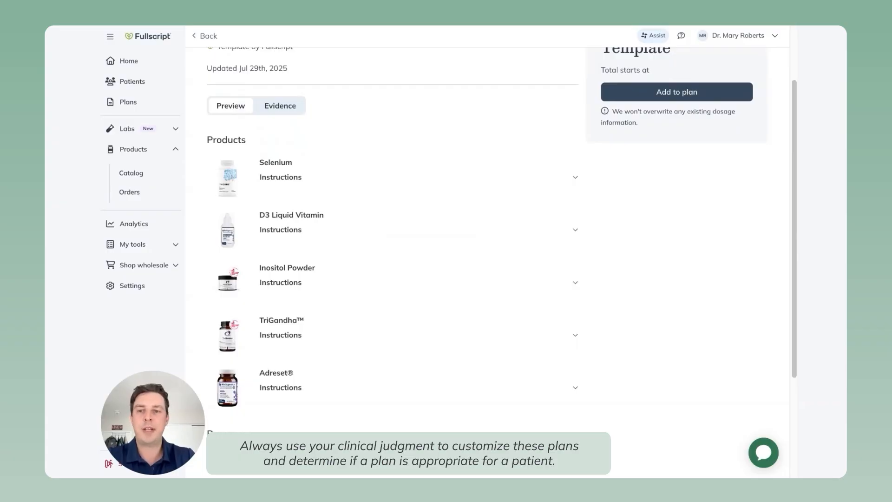
left_click(281, 106)
scroll(294, 148, "down", 2)
scroll(295, 149, "down", 4)
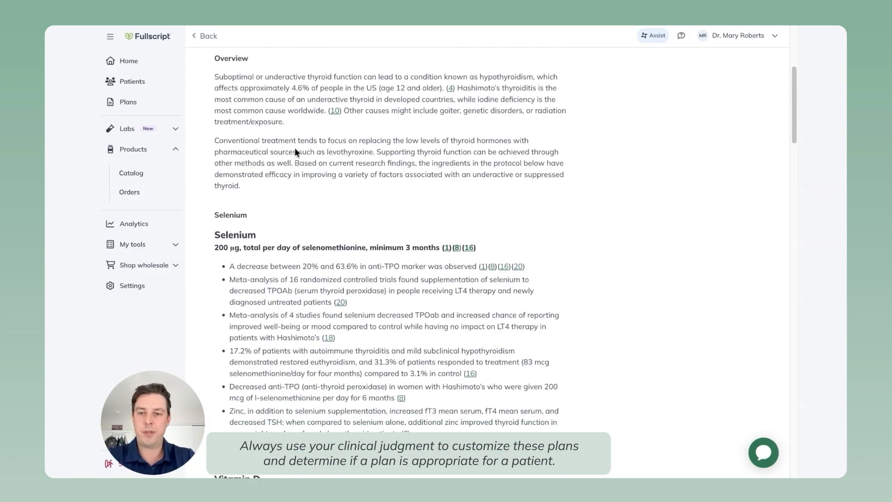
scroll(295, 148, "up", 3)
scroll(238, 127, "up", 3)
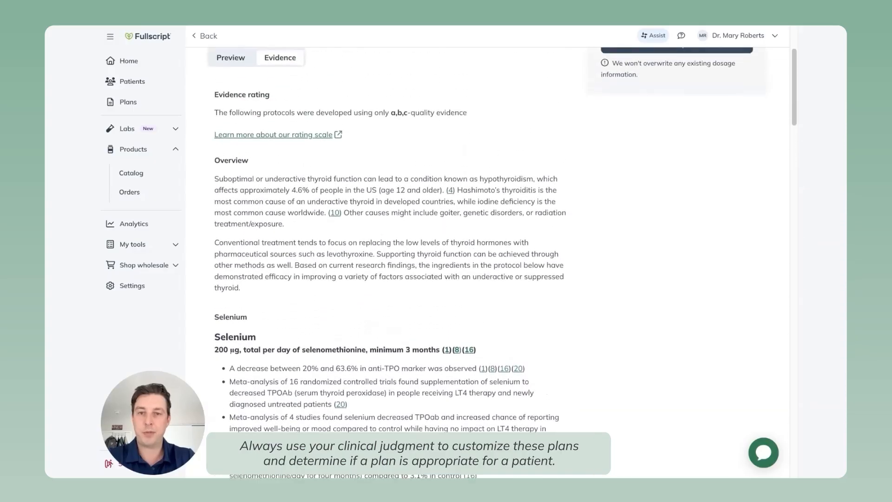
Step: Return to the Thyroid Support template's product preview and add the template to the patient's plan
left_click(237, 123)
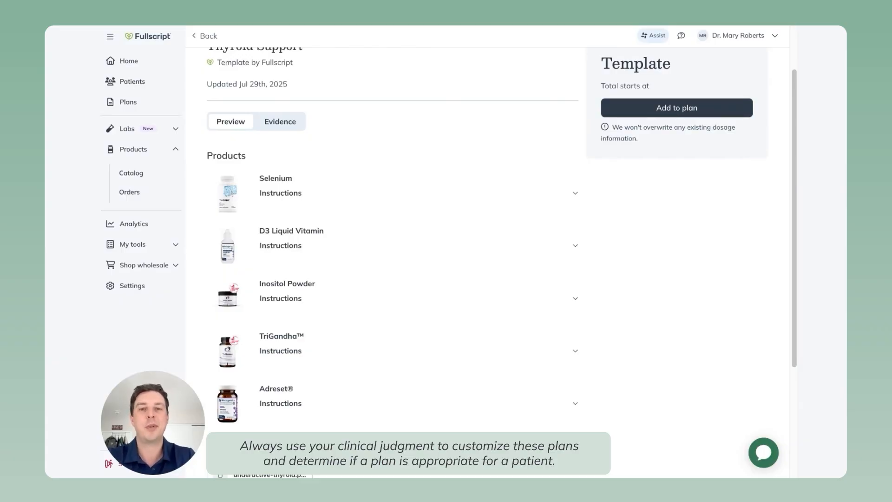
left_click(677, 108)
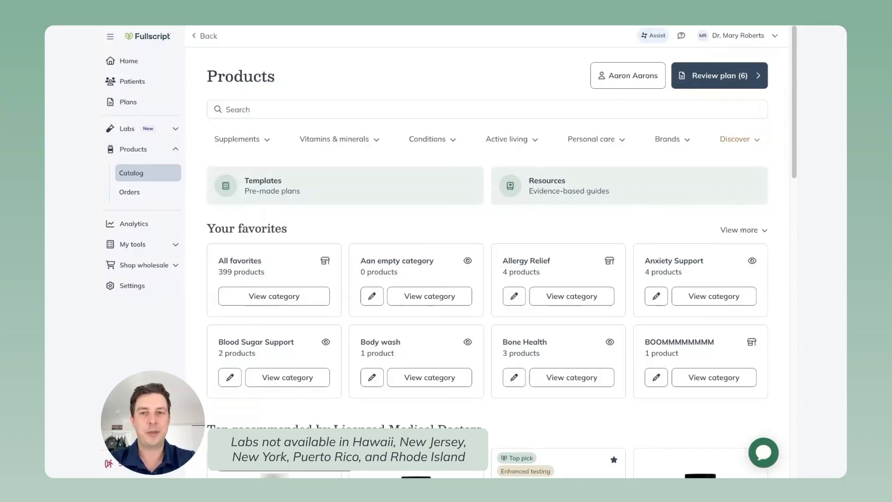
Step: Open the labs catalog and examine its filter options for sample types, health categories and lab companies
left_click(147, 130)
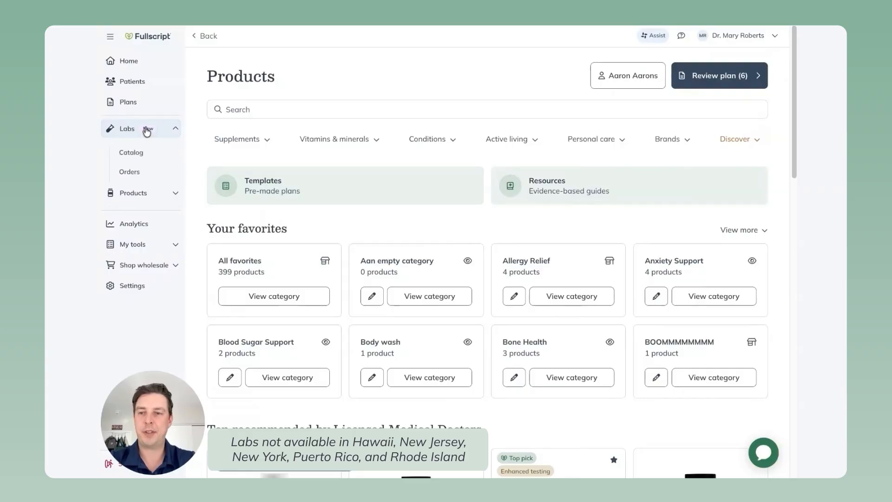
left_click(146, 153)
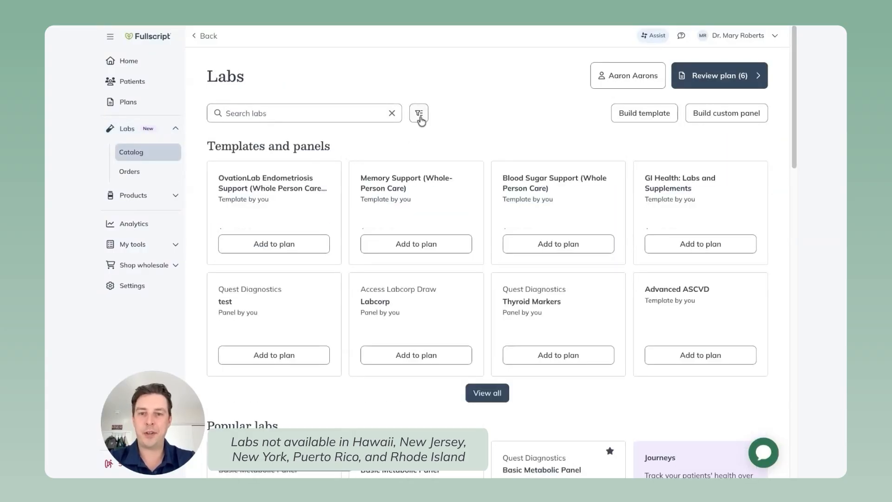
left_click(419, 113)
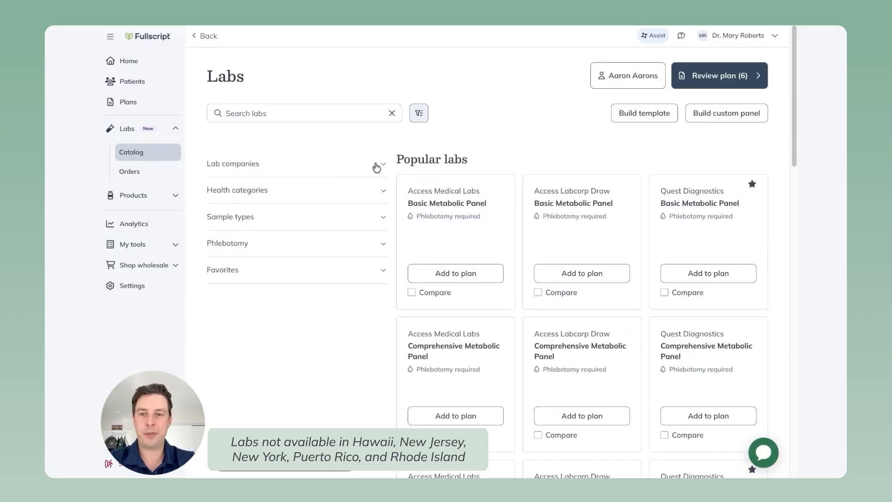
scroll(377, 167, "down", 1)
left_click(324, 199)
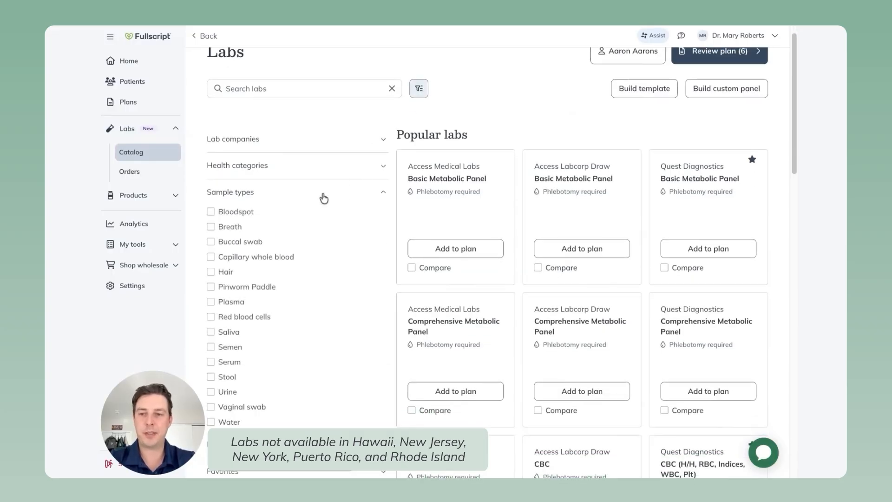
left_click(281, 170)
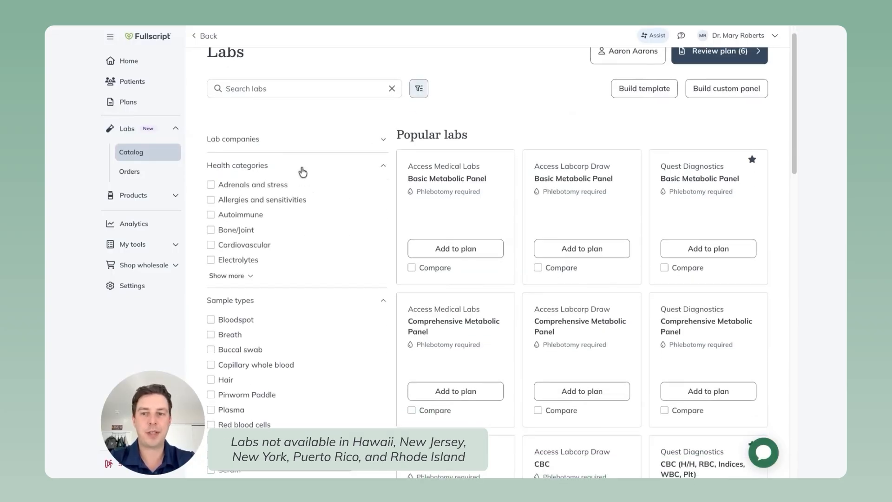
left_click(268, 139)
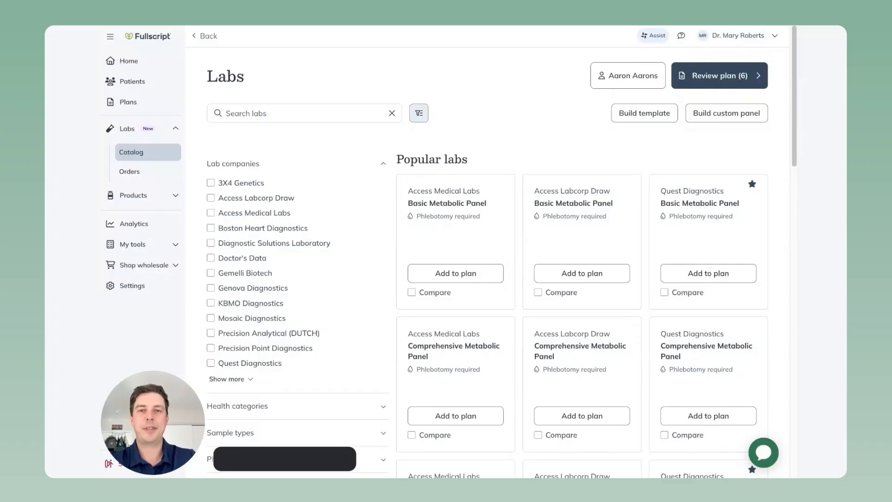
Step: Open the draft plan for review and view the snippets available for the patient message without inserting one
left_click(722, 79)
left_click(370, 175)
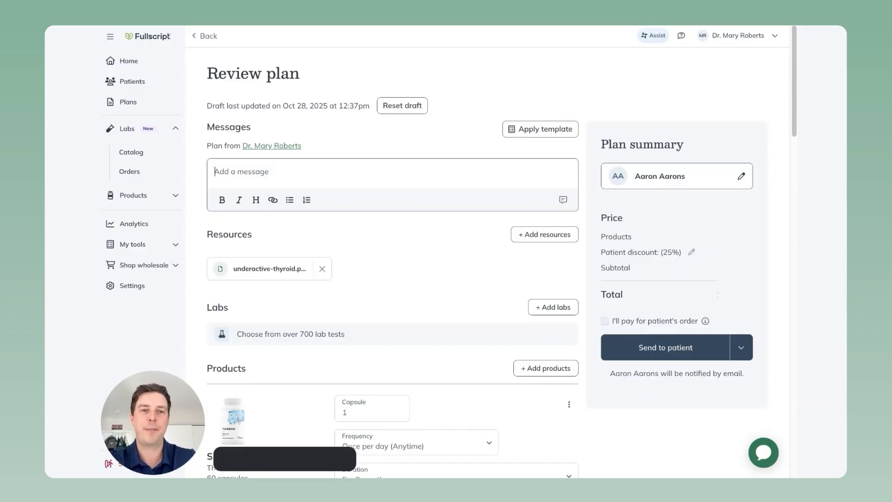
left_click(563, 201)
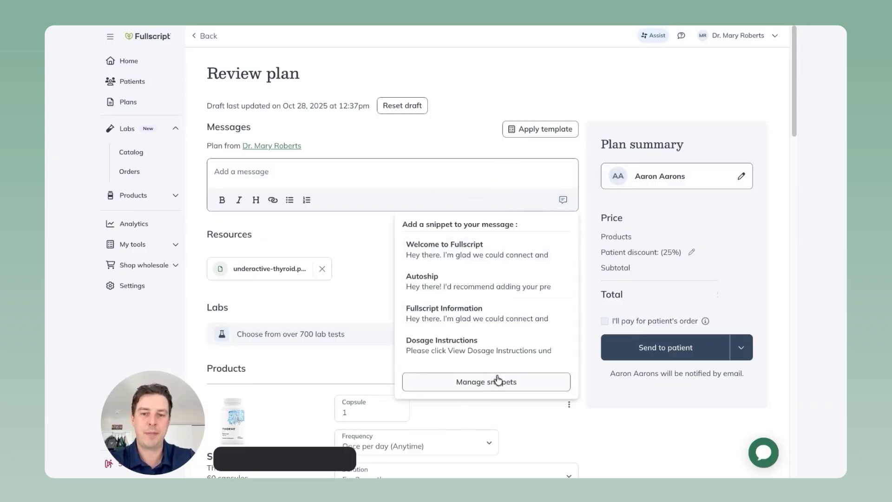
left_click(467, 381)
key("Escape")
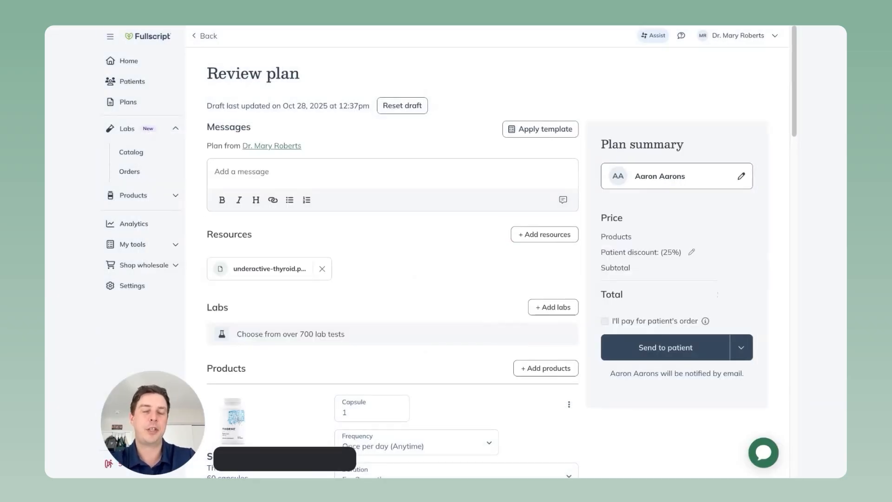
Step: Browse the uploaded resources and Fullscript patient resources that can be attached to the plan
left_click(550, 236)
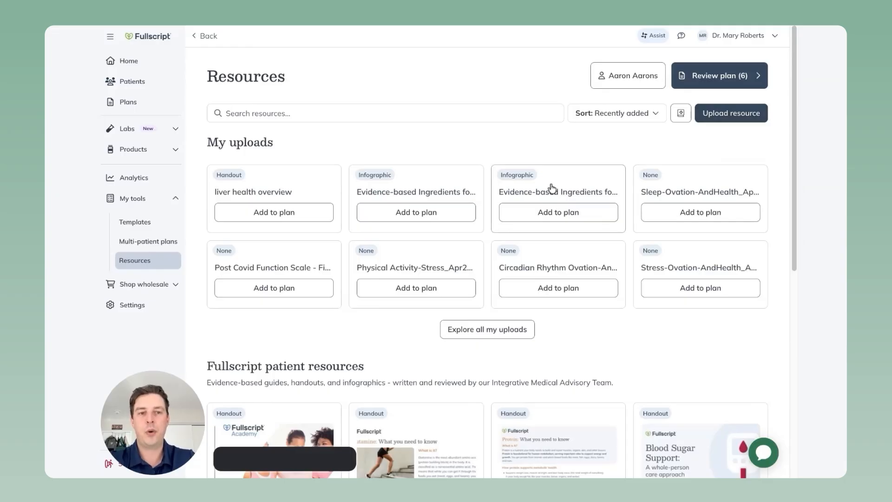
scroll(552, 188, "down", 1)
scroll(552, 188, "down", 4)
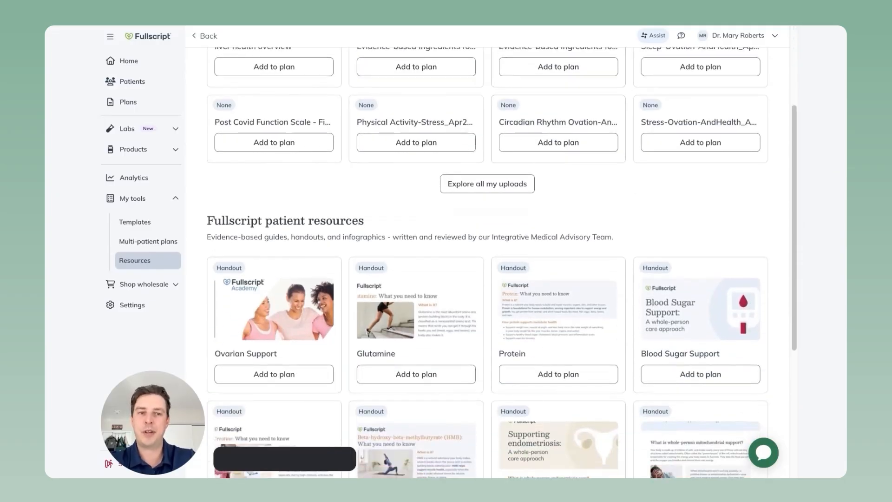
scroll(553, 188, "down", 1)
scroll(552, 188, "down", 2)
scroll(552, 189, "down", 2)
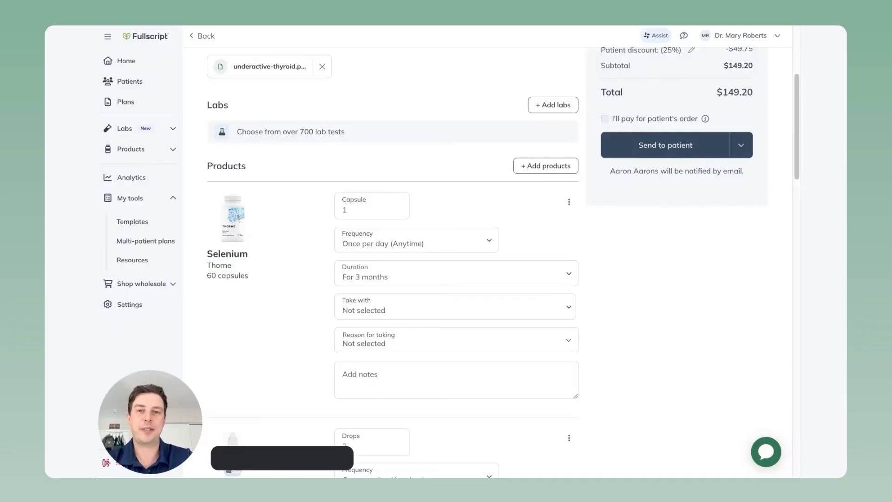
Step: Review the plan's Selenium dosage fields, view the reasons for taking without choosing one, and place the cursor in the product's notes
scroll(393, 260, "down", 2)
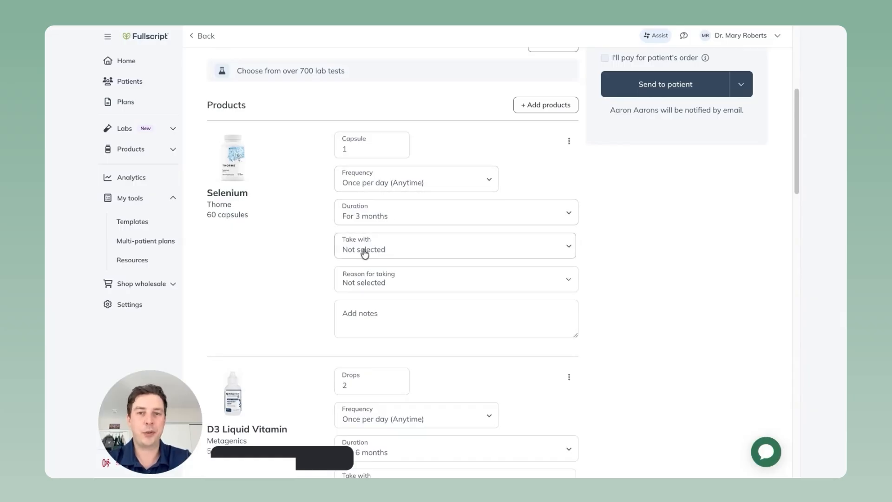
scroll(364, 254, "down", 1)
scroll(365, 253, "down", 1)
left_click(368, 232)
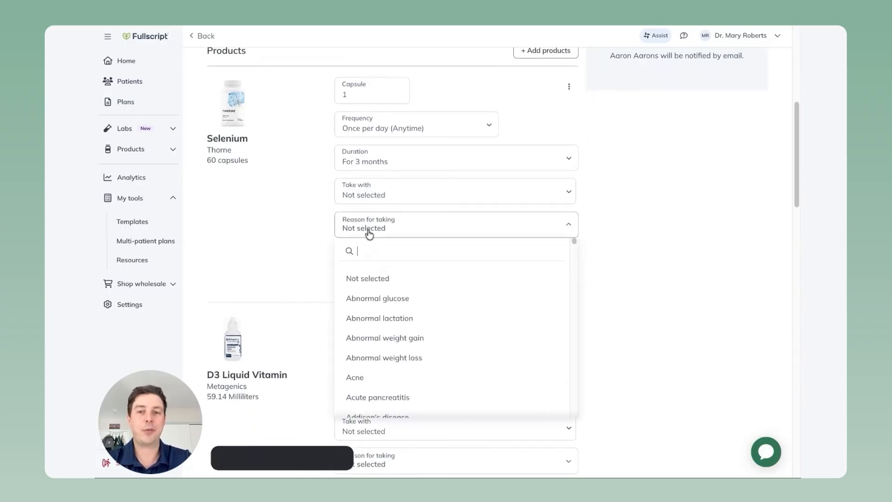
left_click(283, 238)
left_click(388, 259)
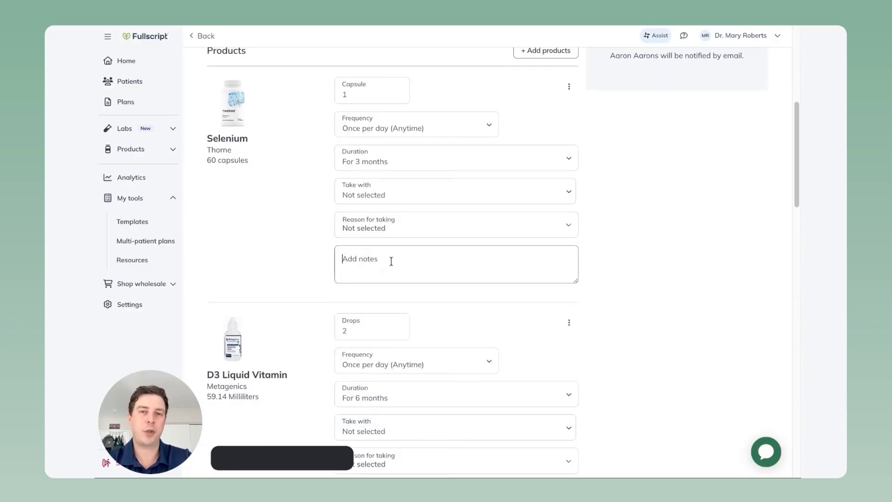
Step: Look through the Selenium product's additional options and its dosage choices, without applying any of them
left_click(590, 225)
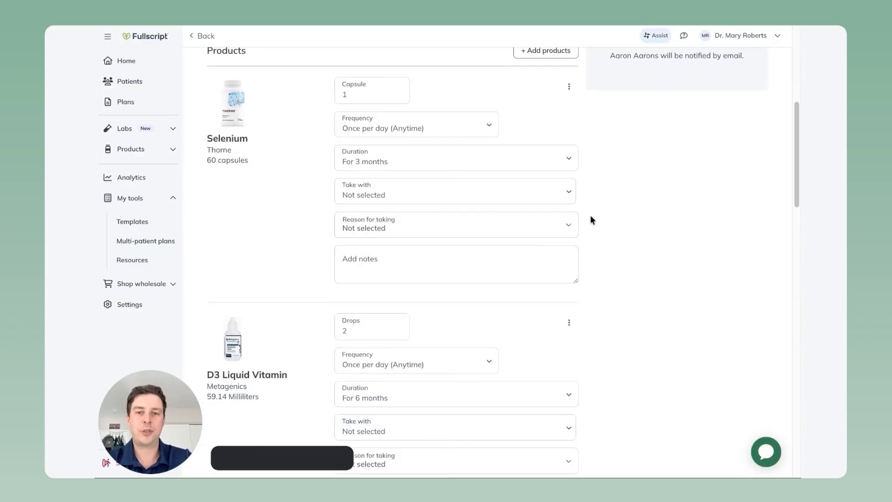
left_click(569, 88)
scroll(542, 122, "down", 1)
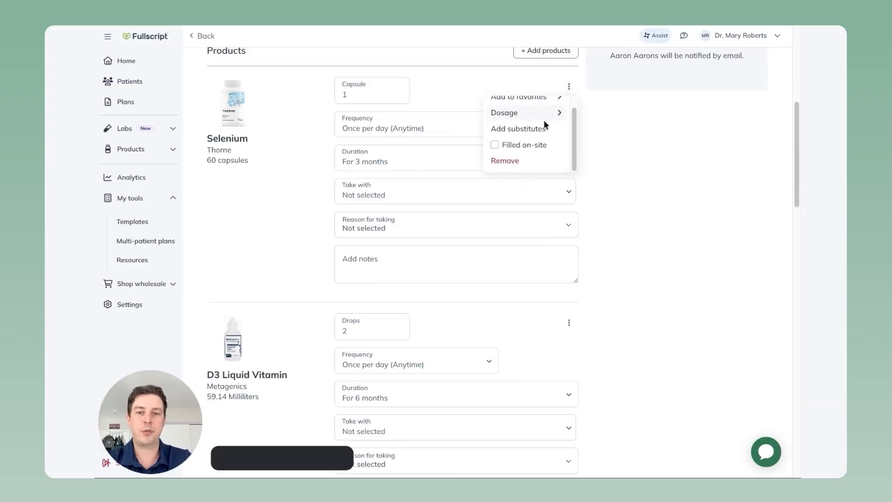
scroll(539, 160, "up", 1)
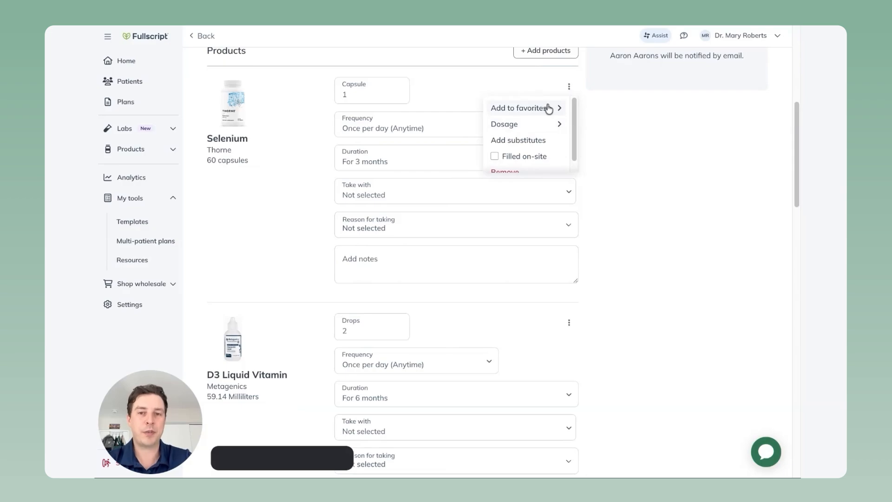
left_click(531, 129)
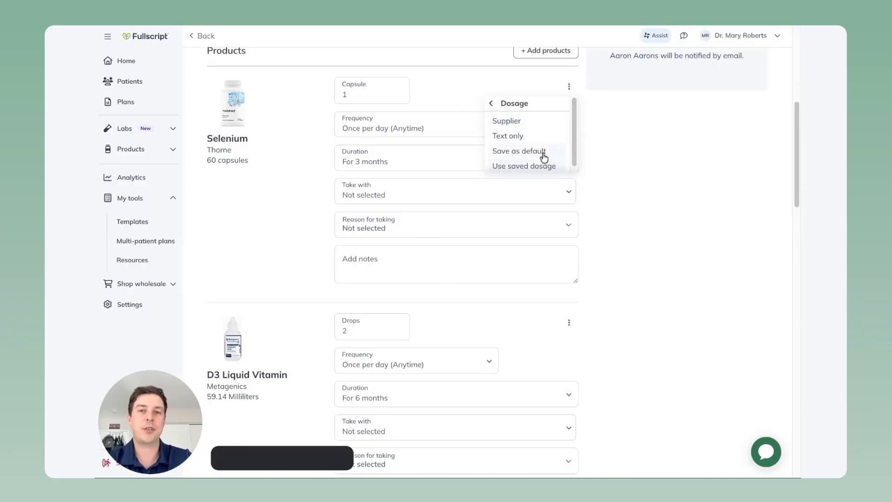
Step: Review the remaining products in the plan and examine the combined ingredient intake summary
scroll(596, 161, "down", 15)
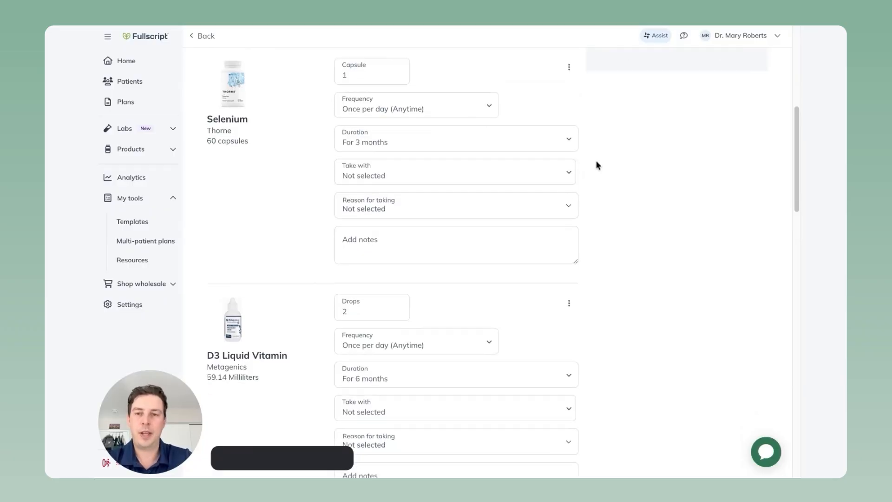
scroll(403, 166, "down", 8)
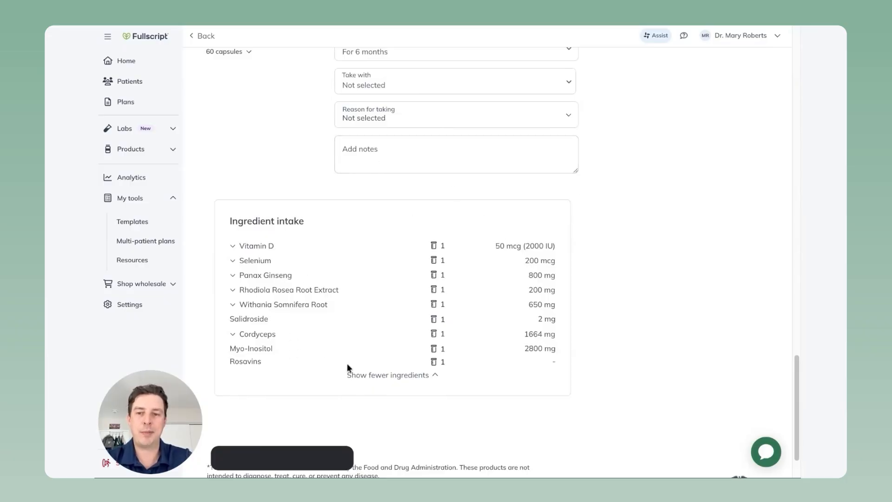
mouse_move(365, 307)
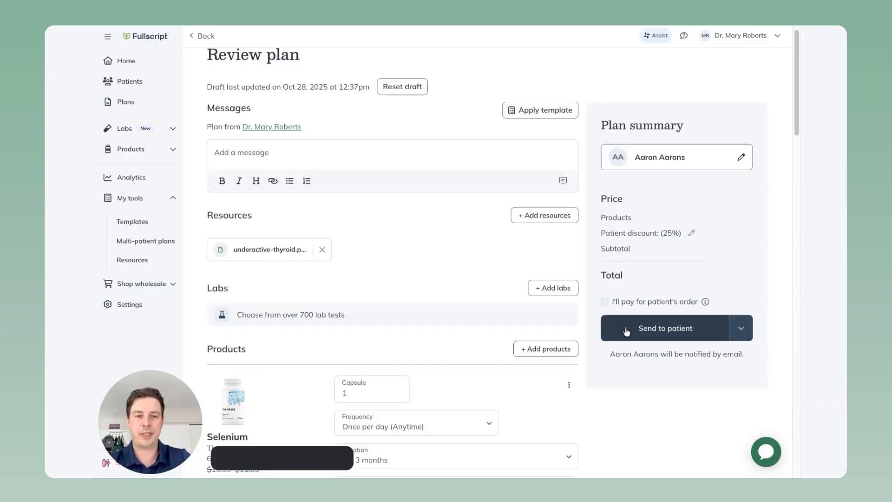
Step: Preview the patient's sign-in and prescription access walkthrough, close it, and view the alternatives to sending the plan without choosing one
left_click(743, 330)
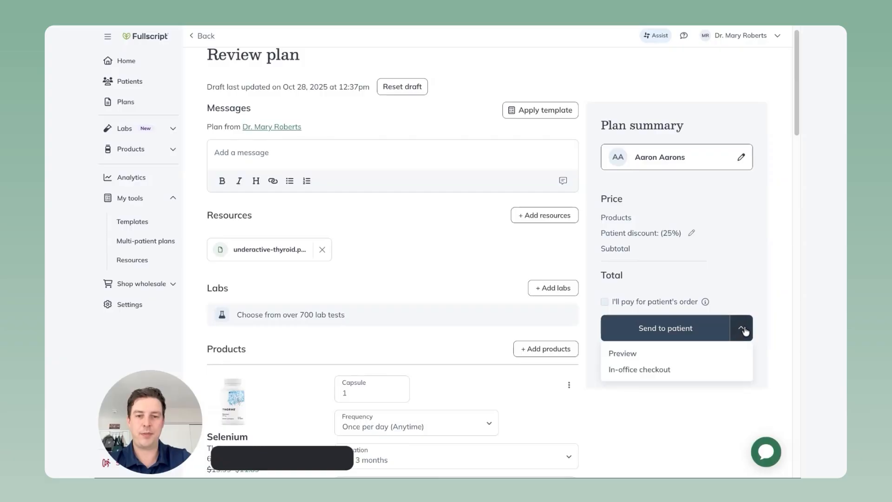
left_click(649, 358)
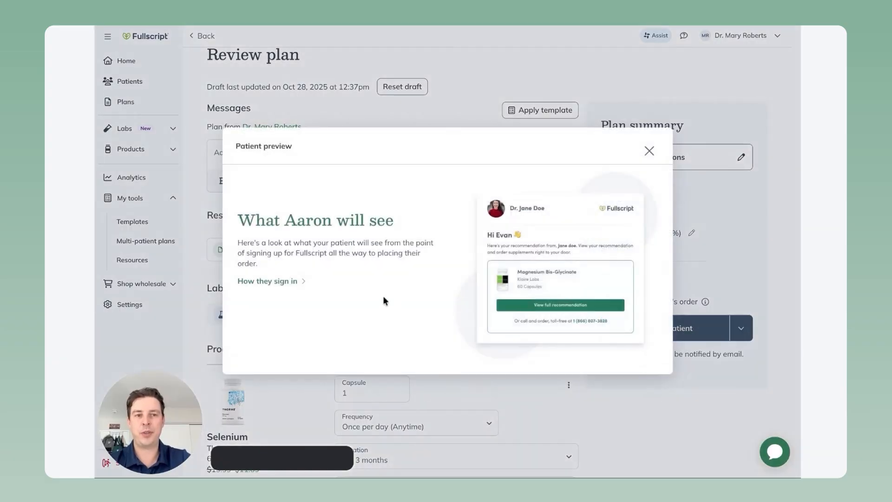
left_click(303, 284)
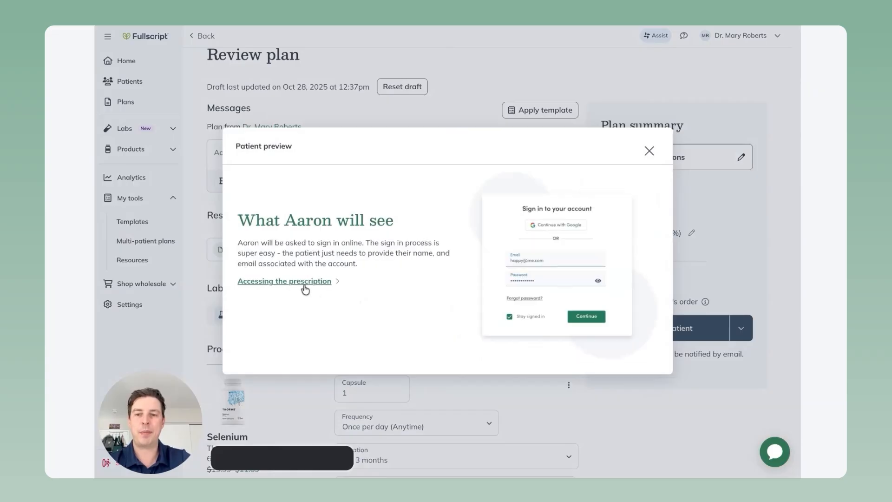
left_click(304, 285)
left_click(256, 303)
left_click(650, 153)
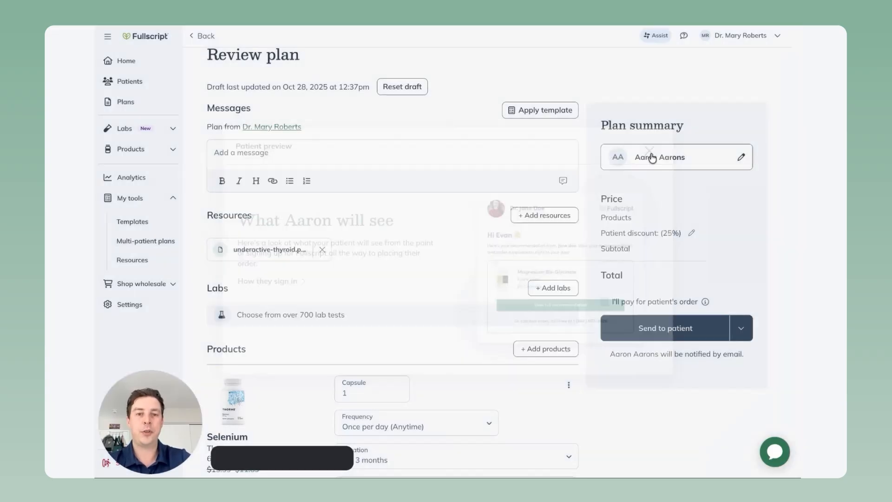
left_click(742, 328)
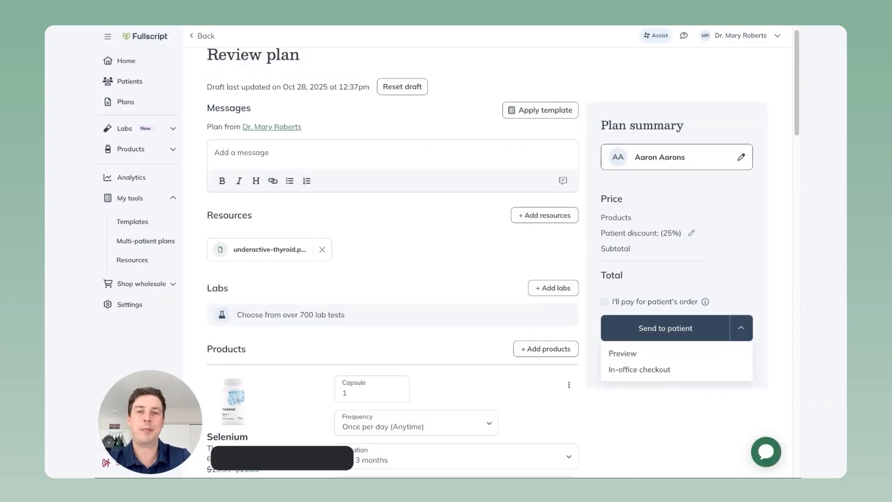
left_click(585, 266)
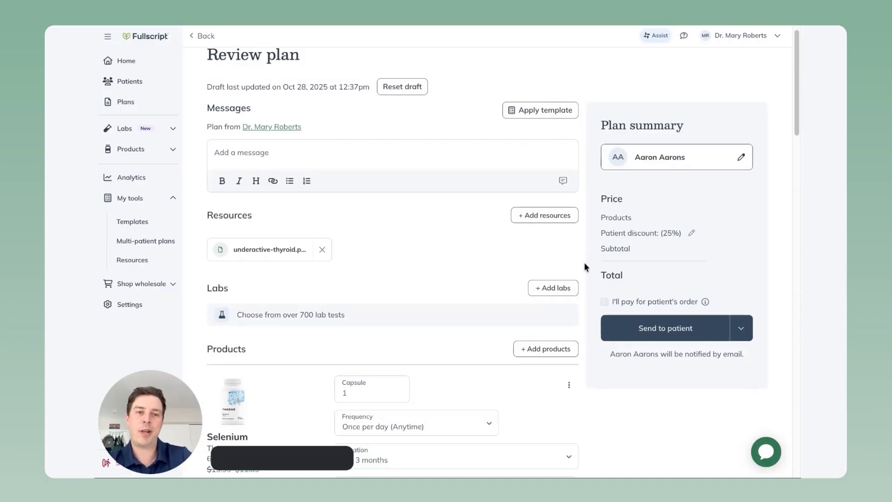